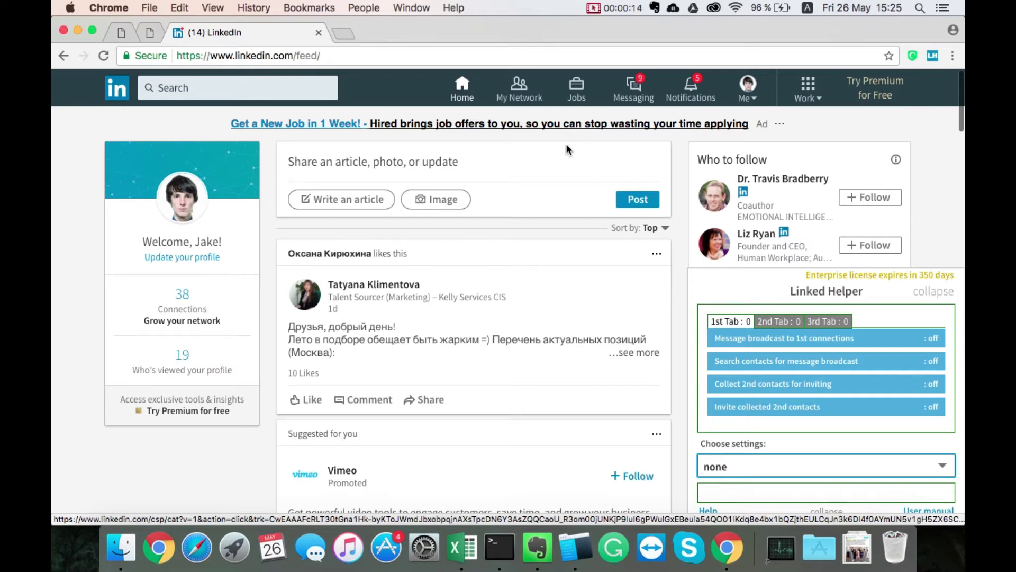
Run an empty LinkedIn search to reach the people results page listing 36,726 results.
{"action": "left_click", "coordinate": [332, 93]}
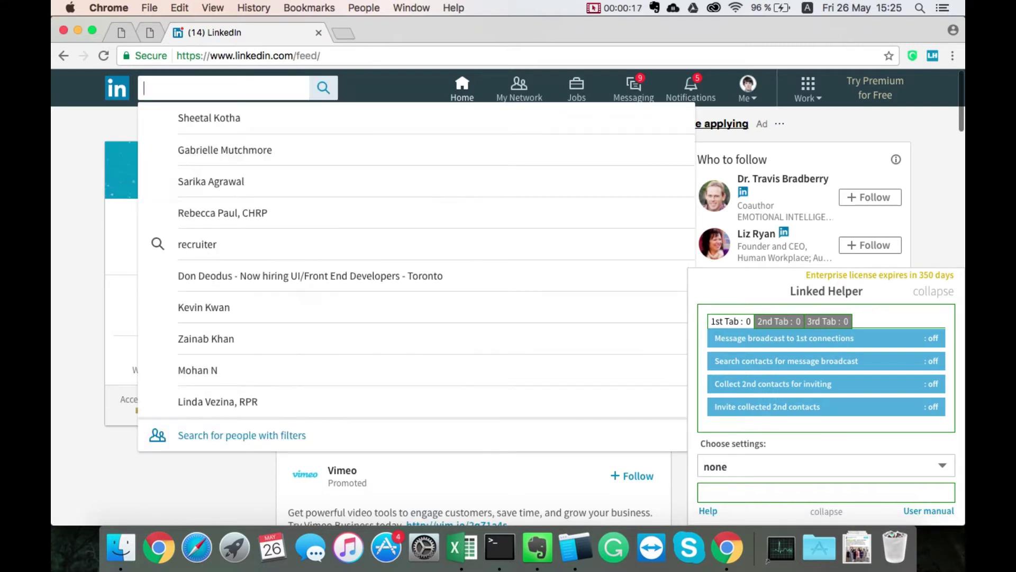
{"action": "key", "text": "Escape"}
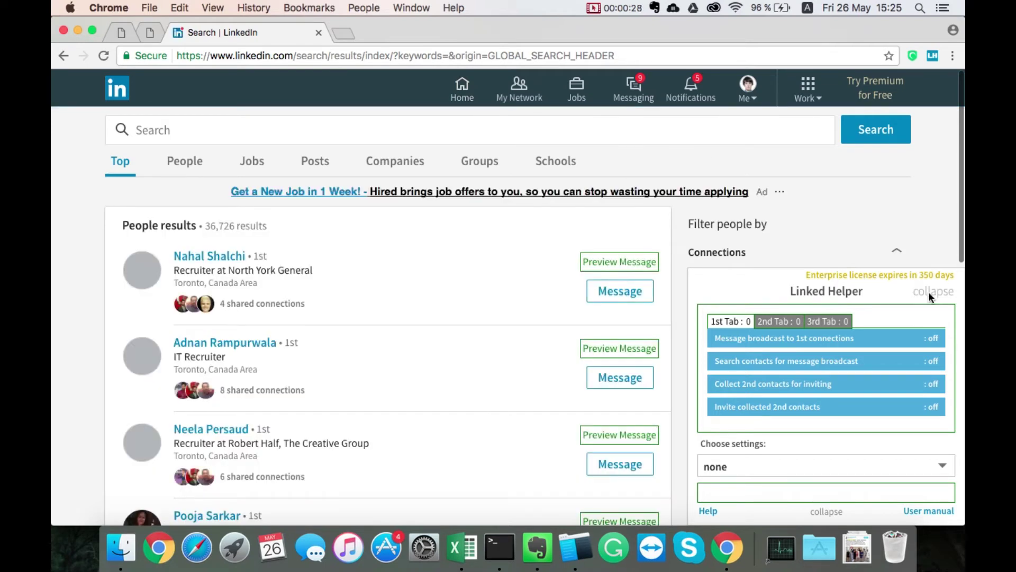
Search LinkedIn for 'recruiter' and limit the results to People.
{"action": "left_click", "coordinate": [928, 291]}
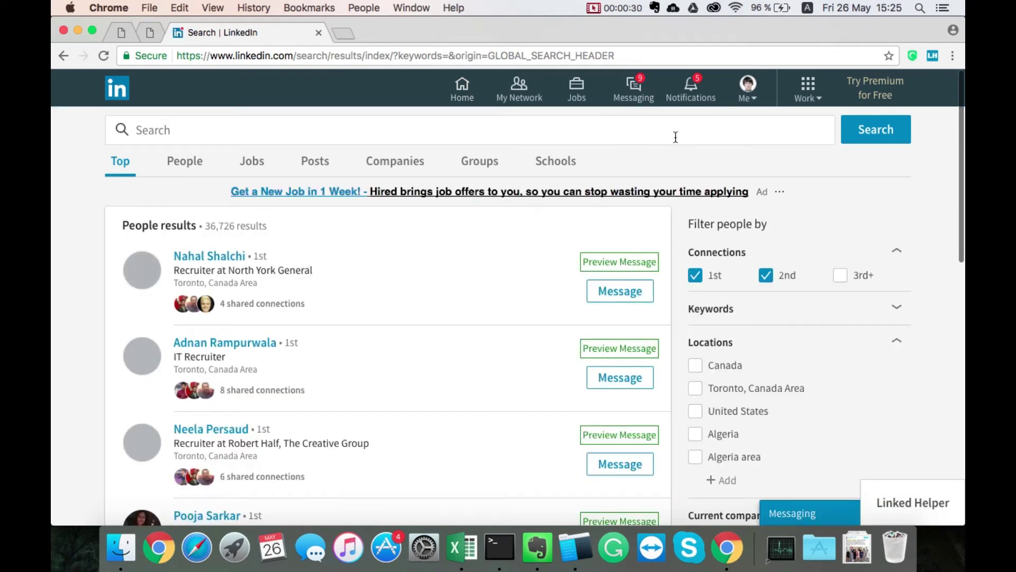
{"action": "left_click", "coordinate": [722, 133]}
{"action": "type", "text": "re"}
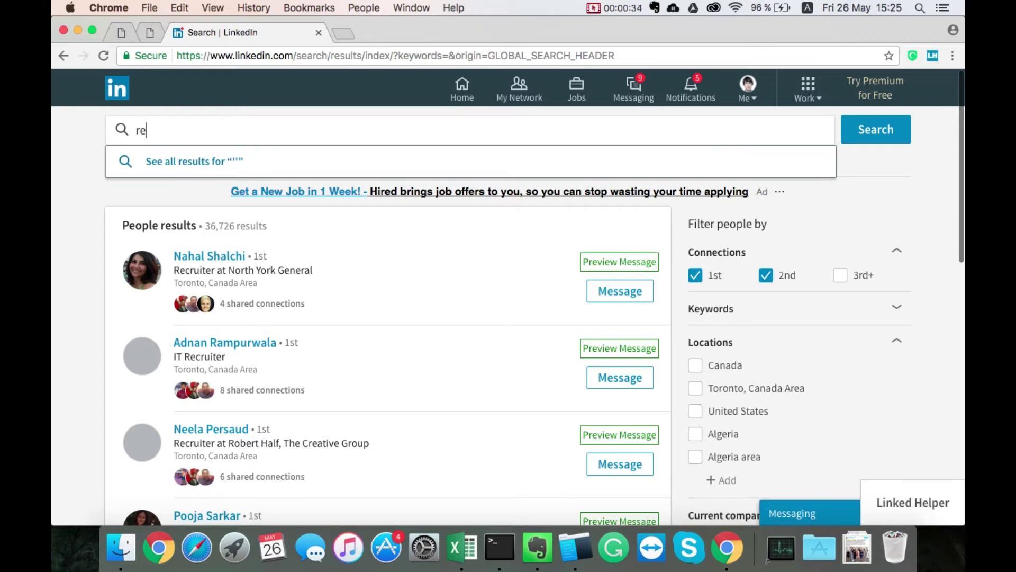
{"action": "type", "text": "crui"}
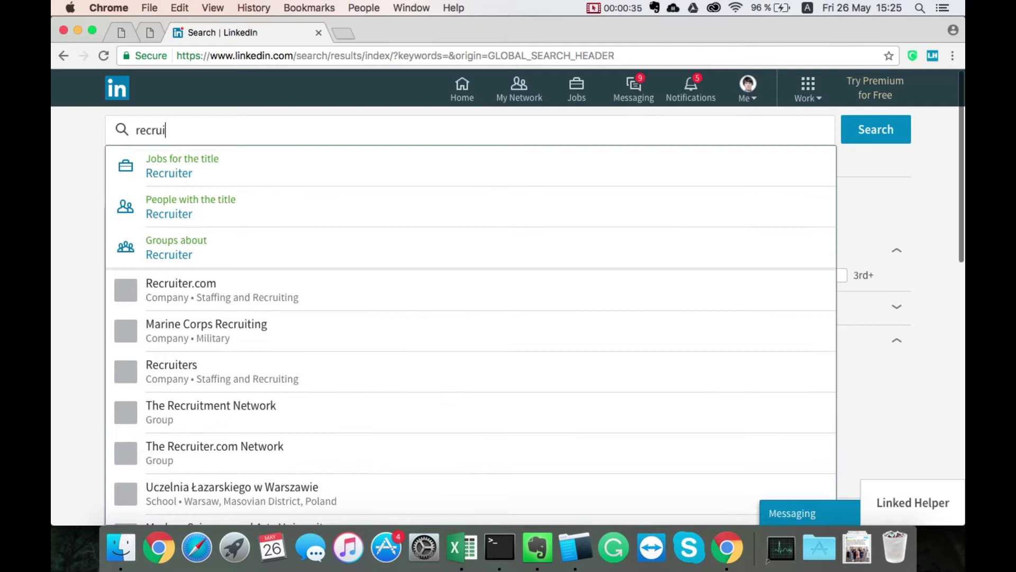
{"action": "type", "text": "ter"}
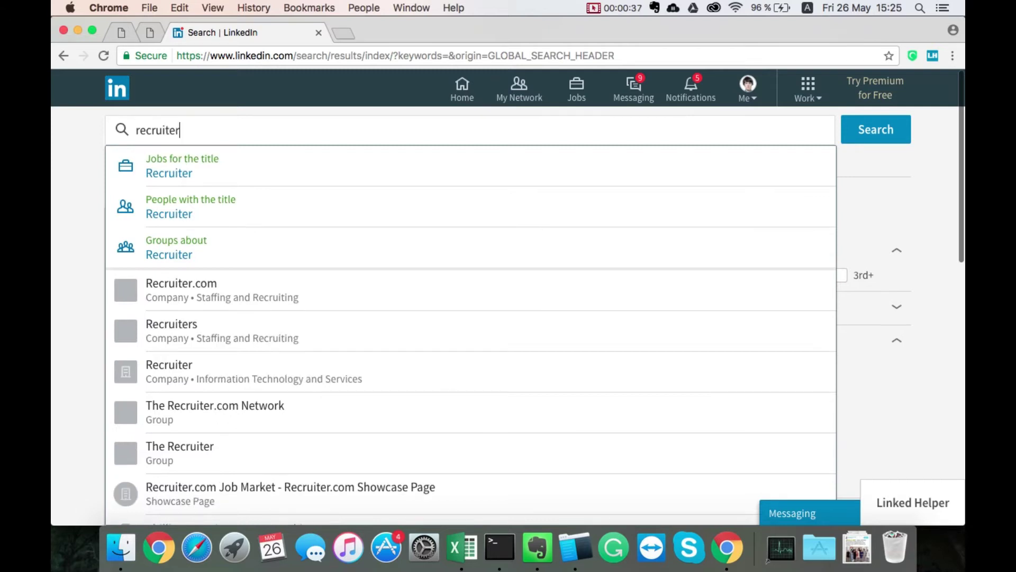
{"action": "key", "text": "Return"}
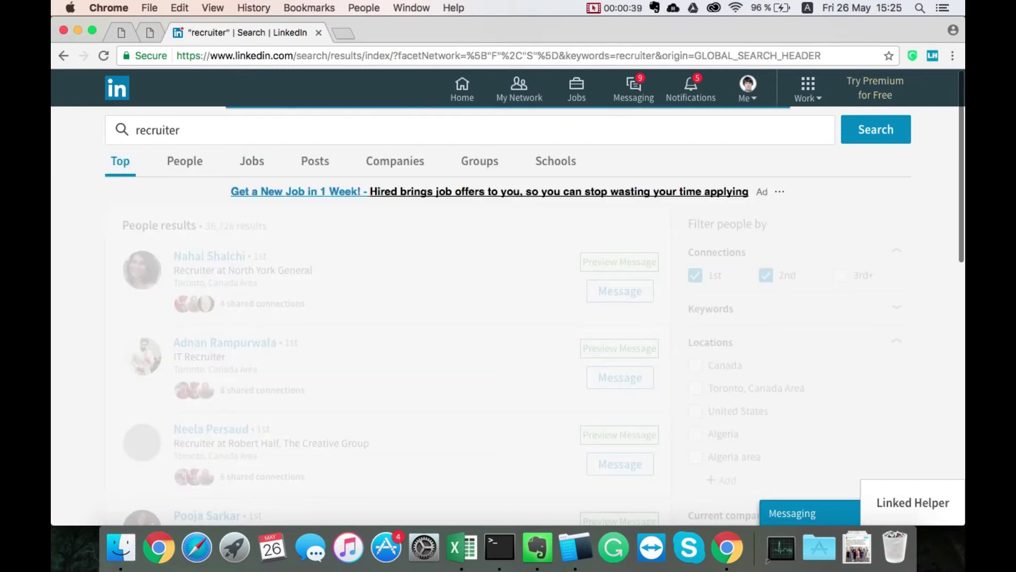
{"action": "left_click", "coordinate": [186, 164]}
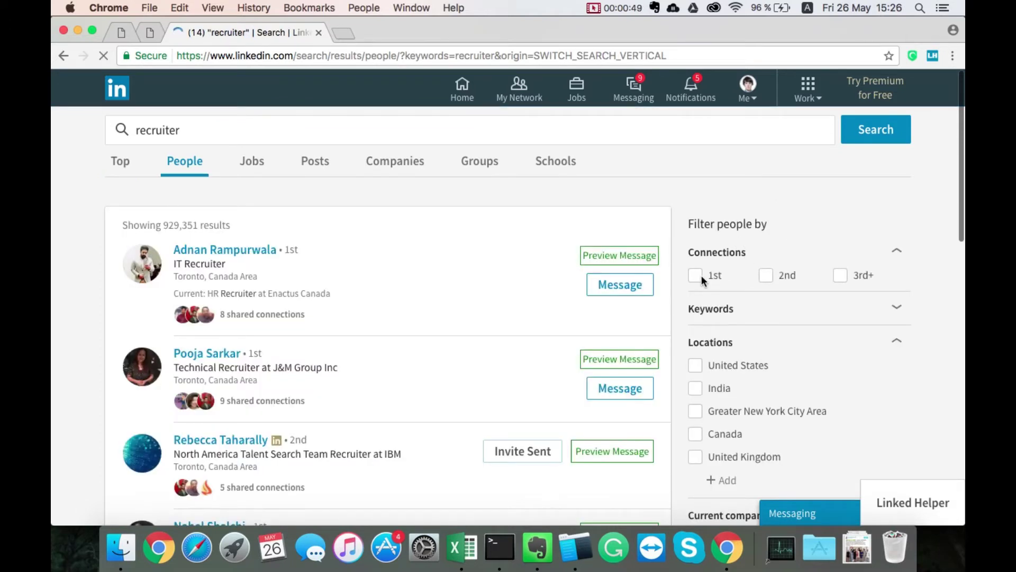
Tick the 1st connections filter, narrowing recruiter results to 12.
{"action": "left_click", "coordinate": [696, 275]}
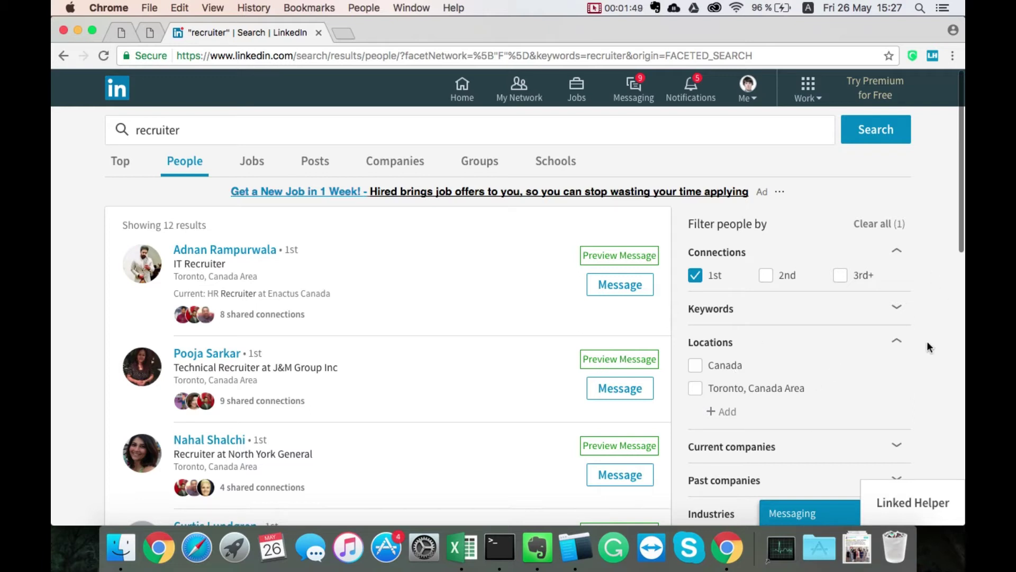
Expand Linked Helper and switch to the Profiles extractor feature.
{"action": "scroll", "coordinate": [927, 347], "scroll_direction": "down", "scroll_amount": 4}
{"action": "scroll", "coordinate": [928, 347], "scroll_direction": "up", "scroll_amount": 5}
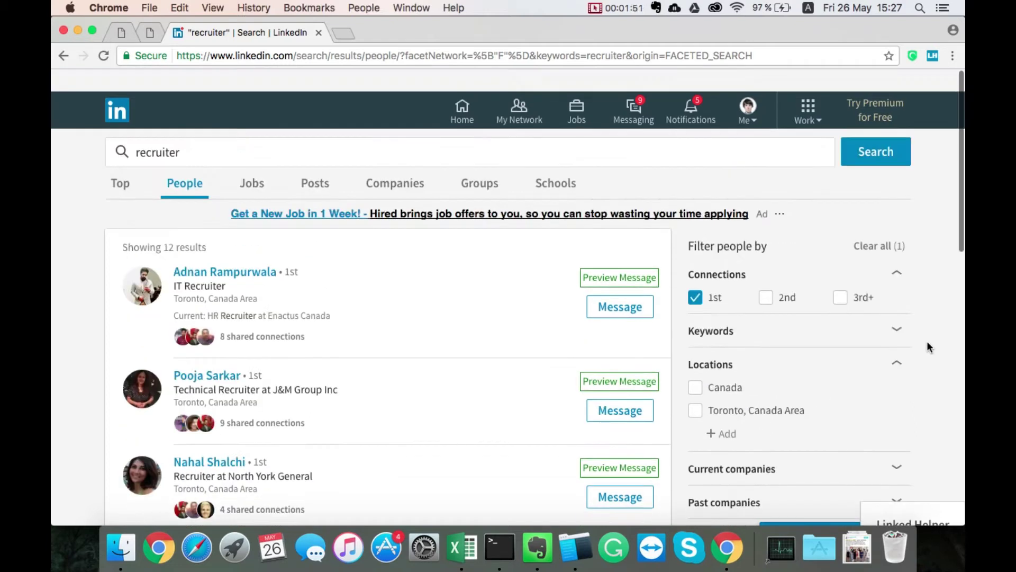
{"action": "left_click", "coordinate": [917, 494]}
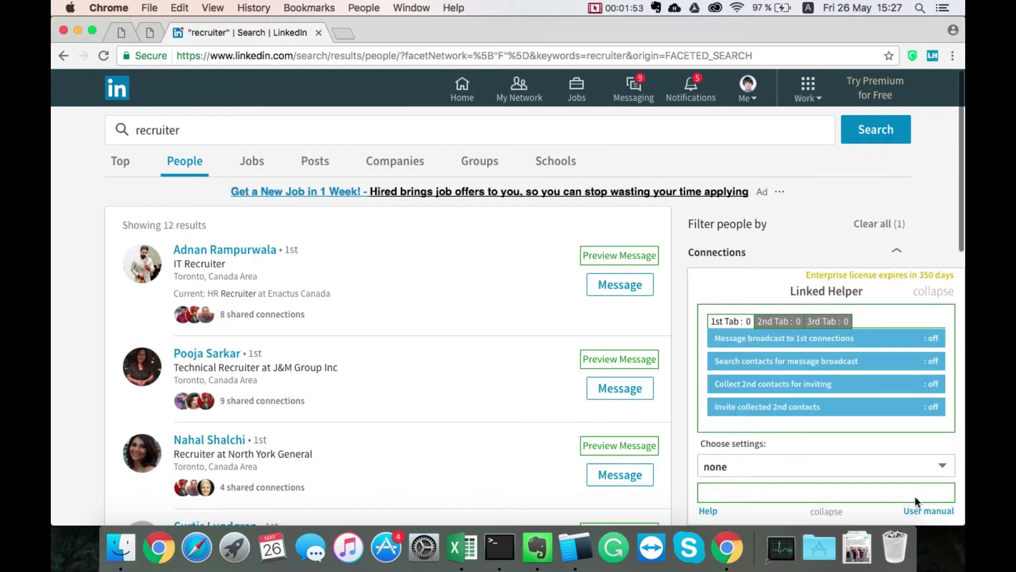
{"action": "left_click", "coordinate": [866, 466]}
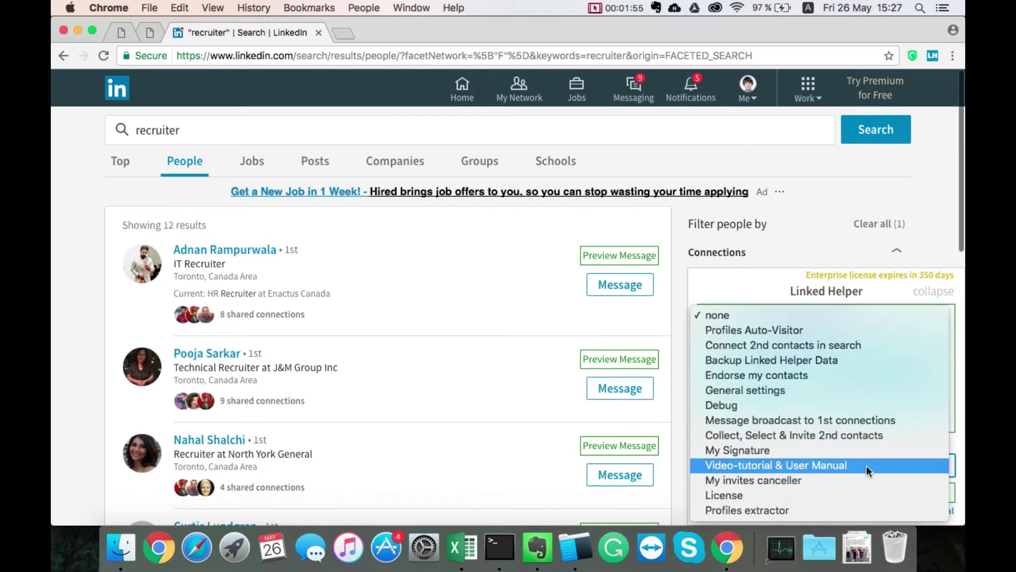
{"action": "left_click", "coordinate": [809, 507]}
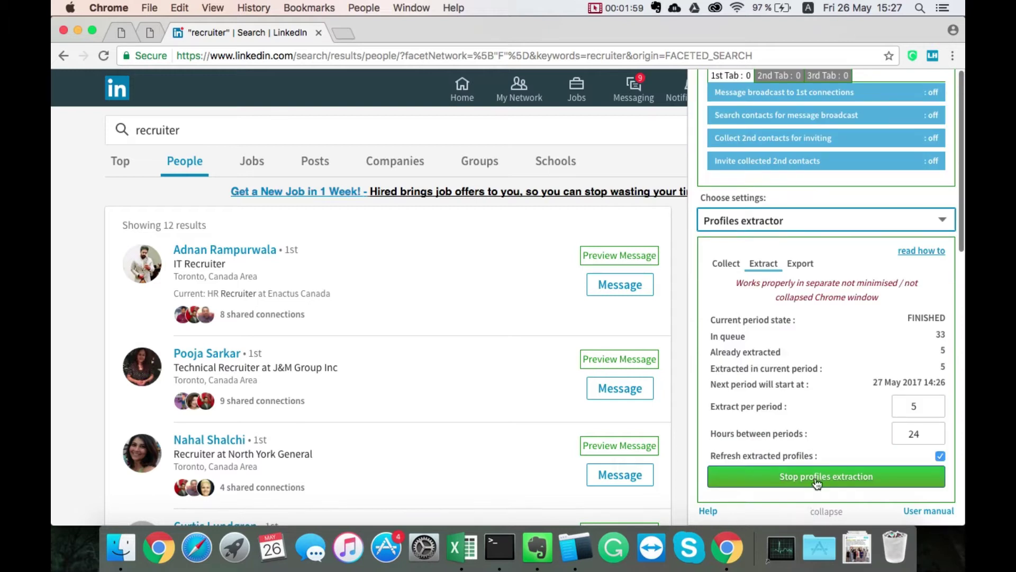
Stop the running profile extraction and show the Collect step's list choices.
{"action": "left_click", "coordinate": [816, 483]}
{"action": "left_click", "coordinate": [729, 257]}
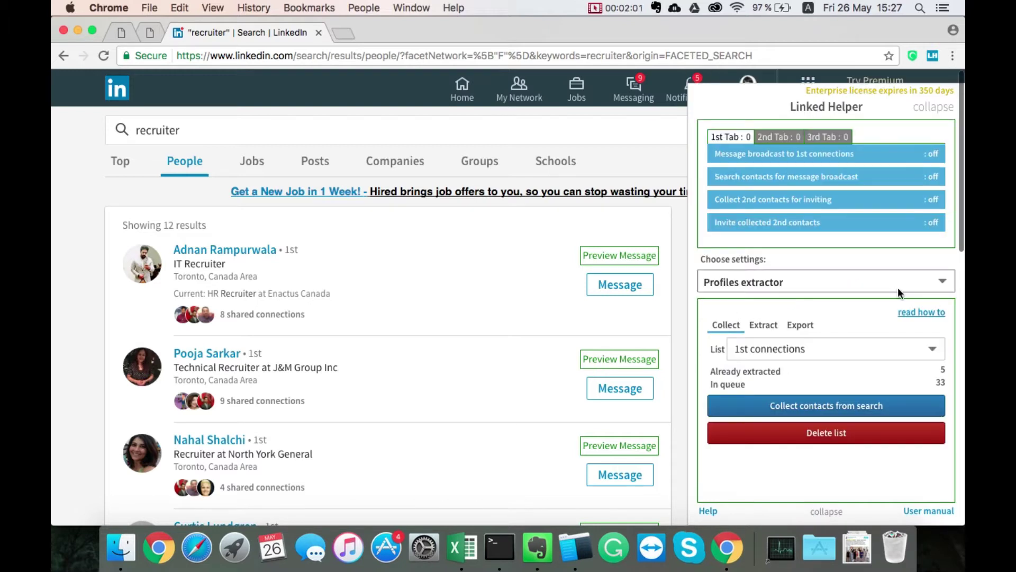
{"action": "left_click", "coordinate": [785, 347]}
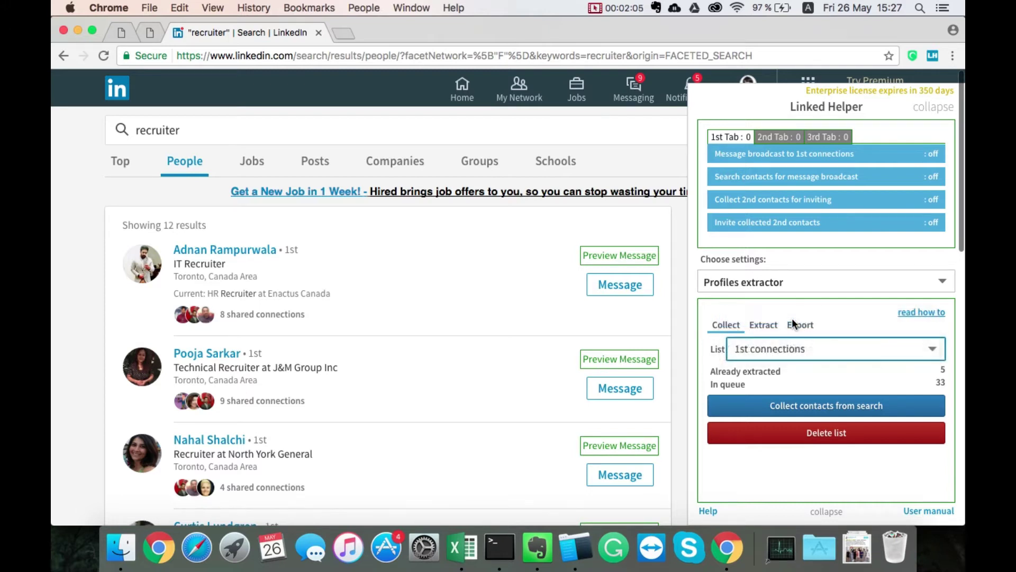
Add a Linked Helper list named 'Recruiters 1st' via ...CREATE NEW.
{"action": "left_click", "coordinate": [796, 372]}
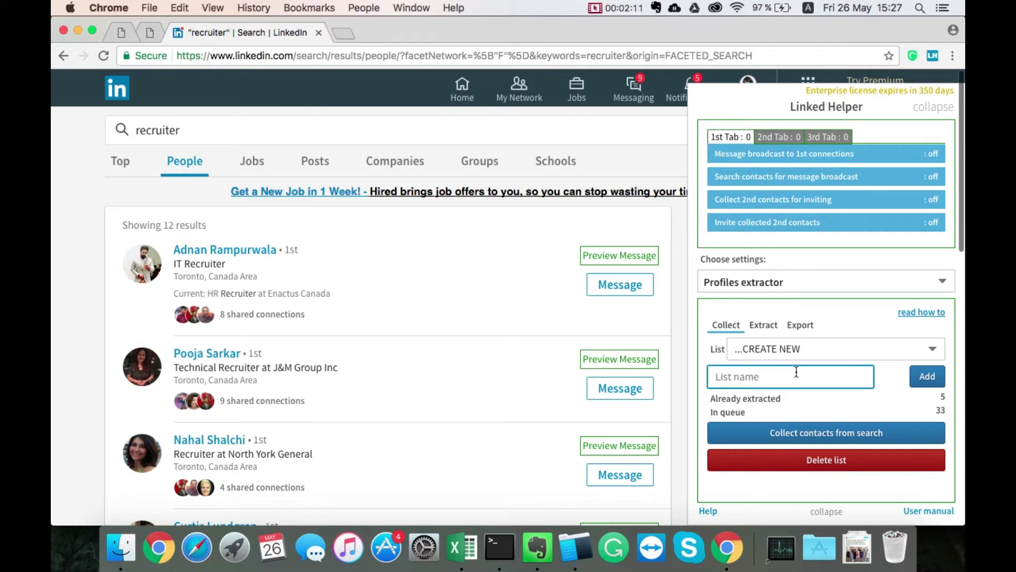
{"action": "type", "text": "Re"}
{"action": "type", "text": "cruiters 1st"}
{"action": "left_click", "coordinate": [926, 378]}
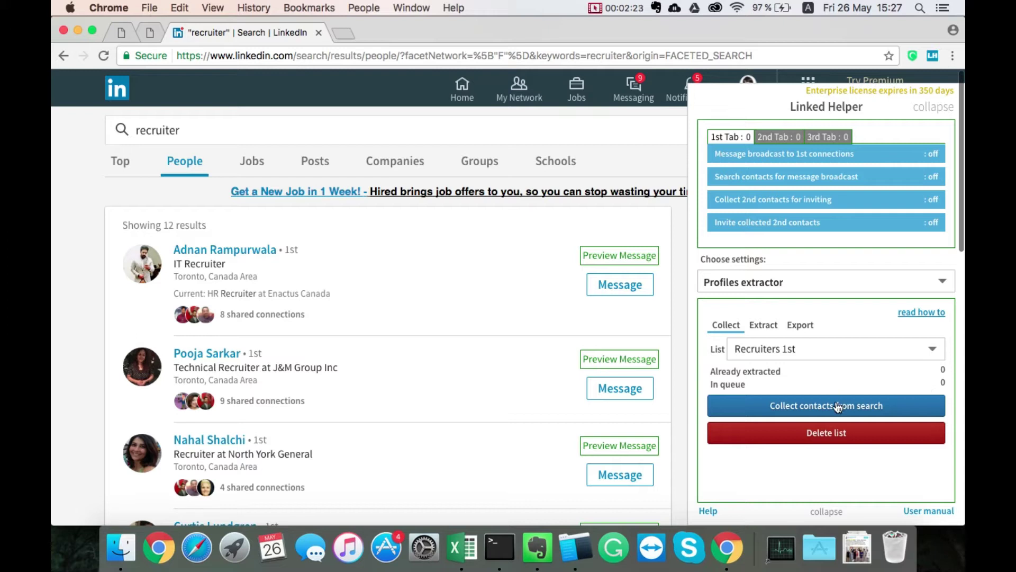
Collect the 12 recruiter search results into the Recruiters 1st list.
{"action": "left_click", "coordinate": [866, 413]}
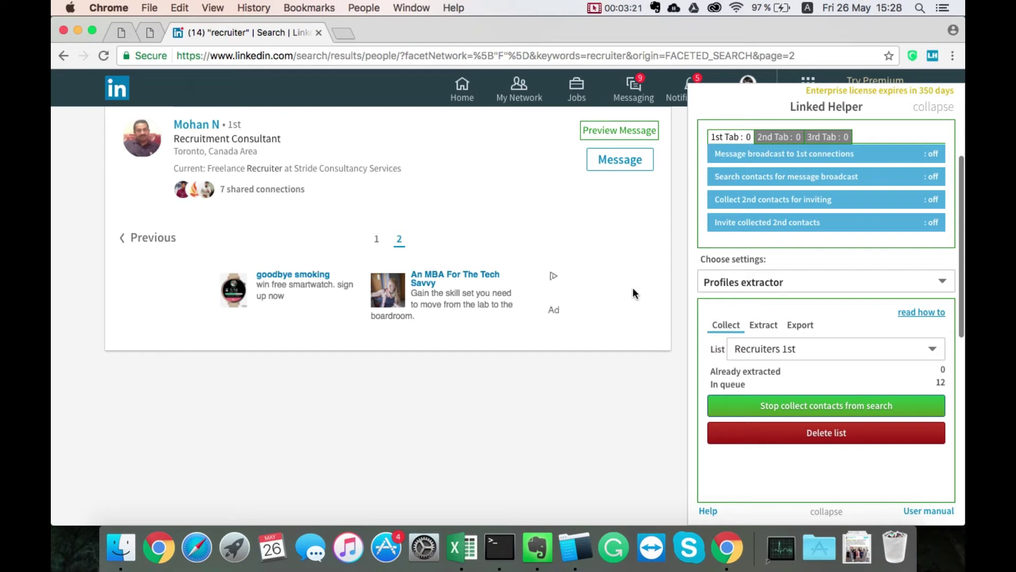
{"action": "scroll", "coordinate": [647, 264], "scroll_direction": "up", "scroll_amount": 5}
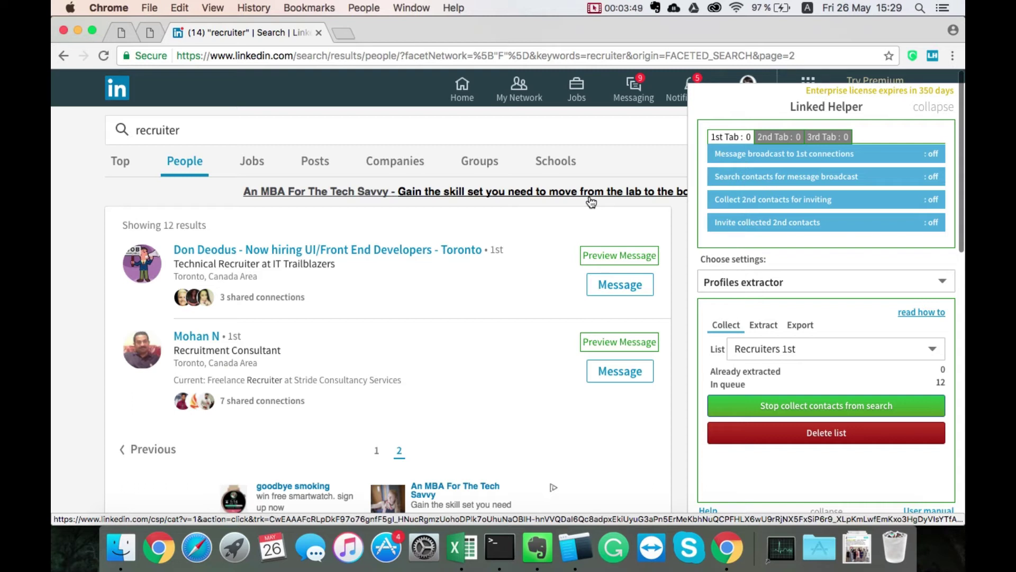
Collapse the Linked Helper panel and scroll through the location and industry filters.
{"action": "left_click", "coordinate": [918, 108]}
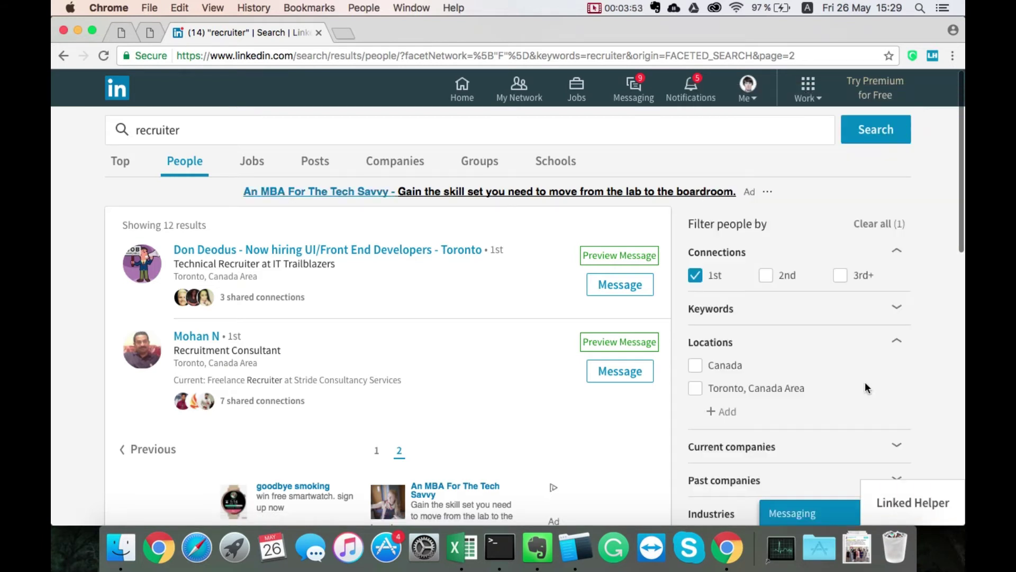
{"action": "scroll", "coordinate": [865, 384], "scroll_direction": "down", "scroll_amount": 4}
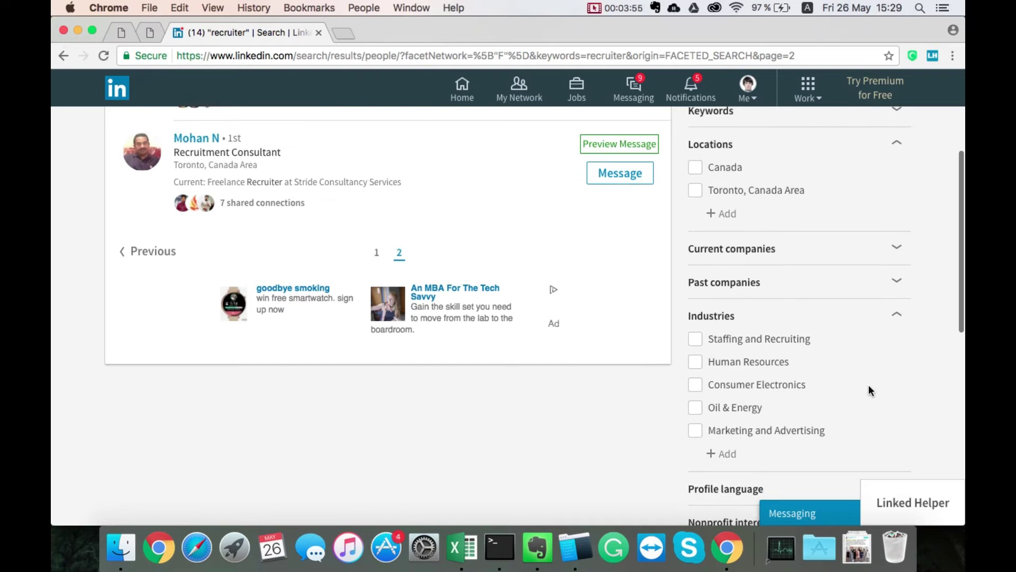
{"action": "scroll", "coordinate": [869, 386], "scroll_direction": "up", "scroll_amount": 2}
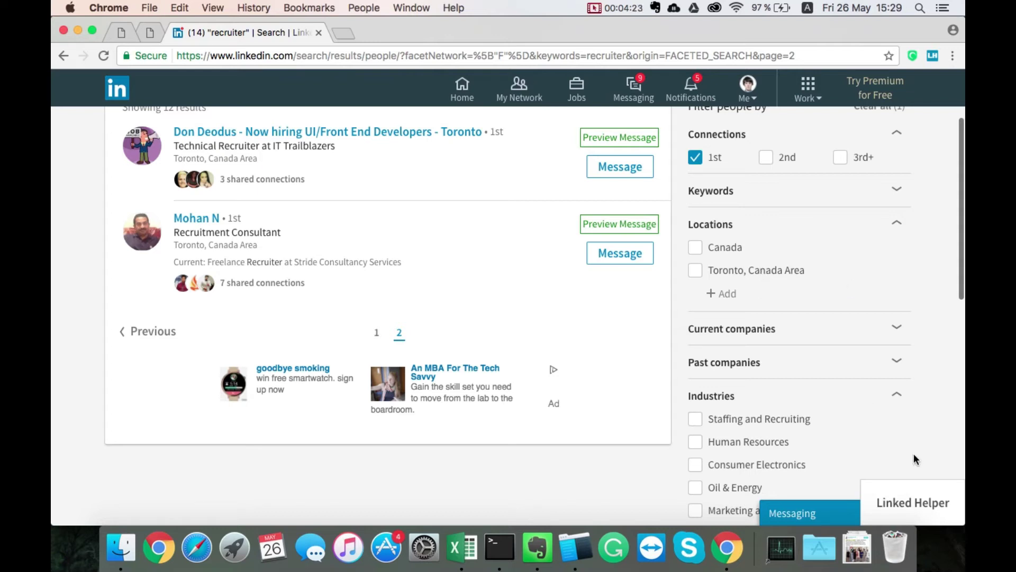
{"action": "scroll", "coordinate": [929, 405], "scroll_direction": "down", "scroll_amount": 1}
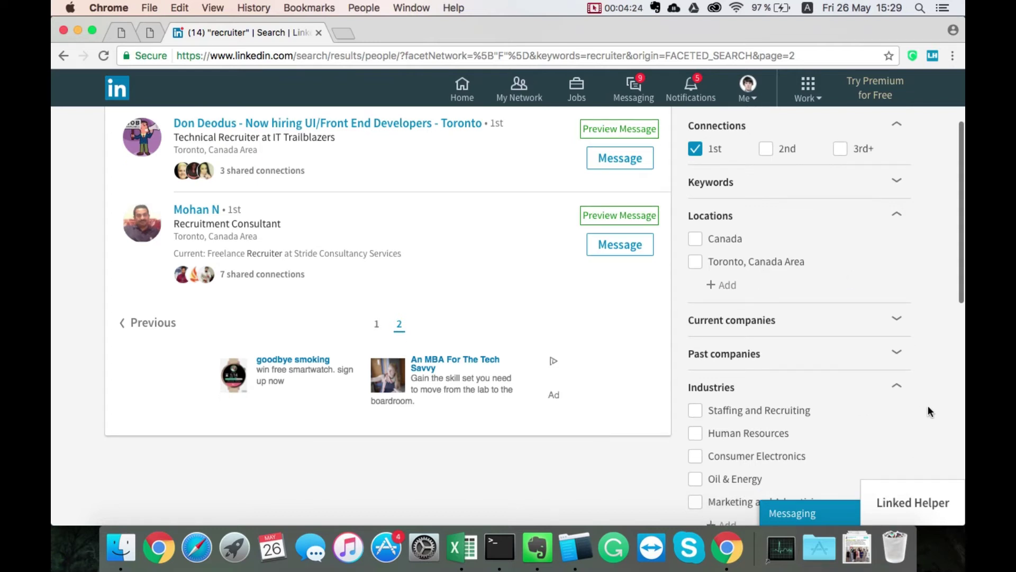
{"action": "scroll", "coordinate": [929, 405], "scroll_direction": "down", "scroll_amount": 5}
{"action": "scroll", "coordinate": [929, 411], "scroll_direction": "down", "scroll_amount": 1}
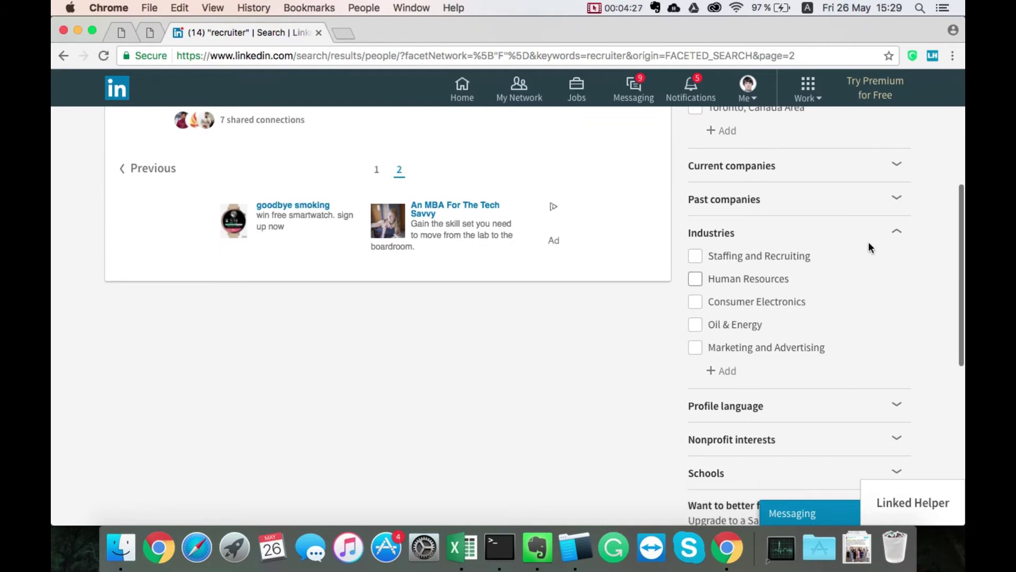
{"action": "scroll", "coordinate": [904, 308], "scroll_direction": "up", "scroll_amount": 5}
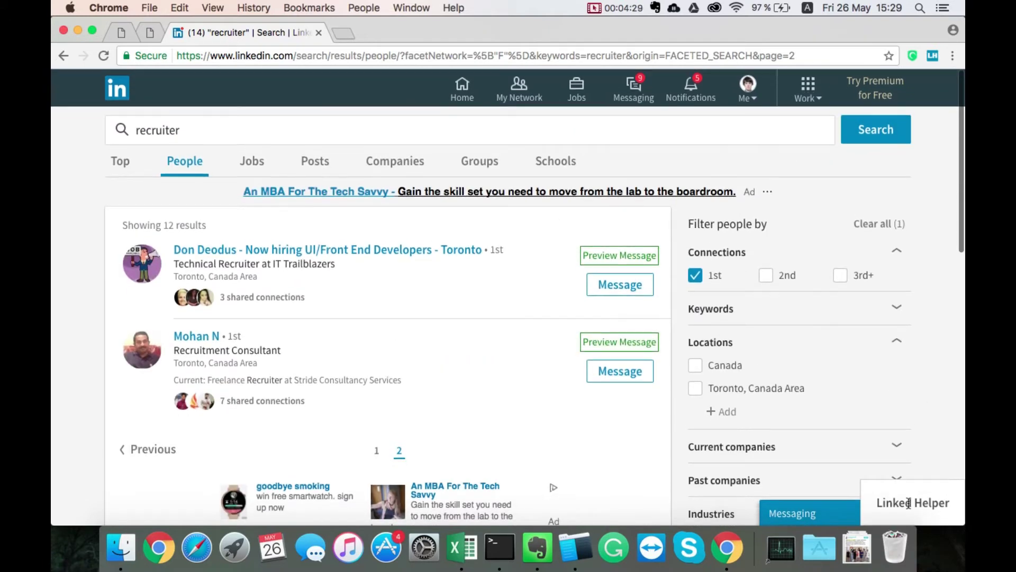
Stop collecting contacts and move to the Extract step with 12 profiles queued.
{"action": "left_click", "coordinate": [909, 503]}
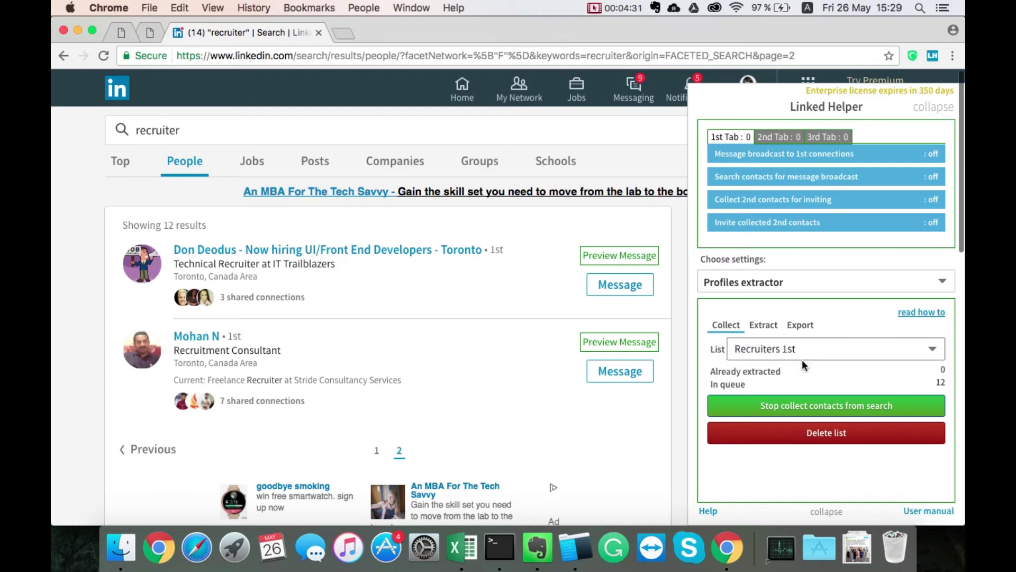
{"action": "left_click", "coordinate": [810, 408]}
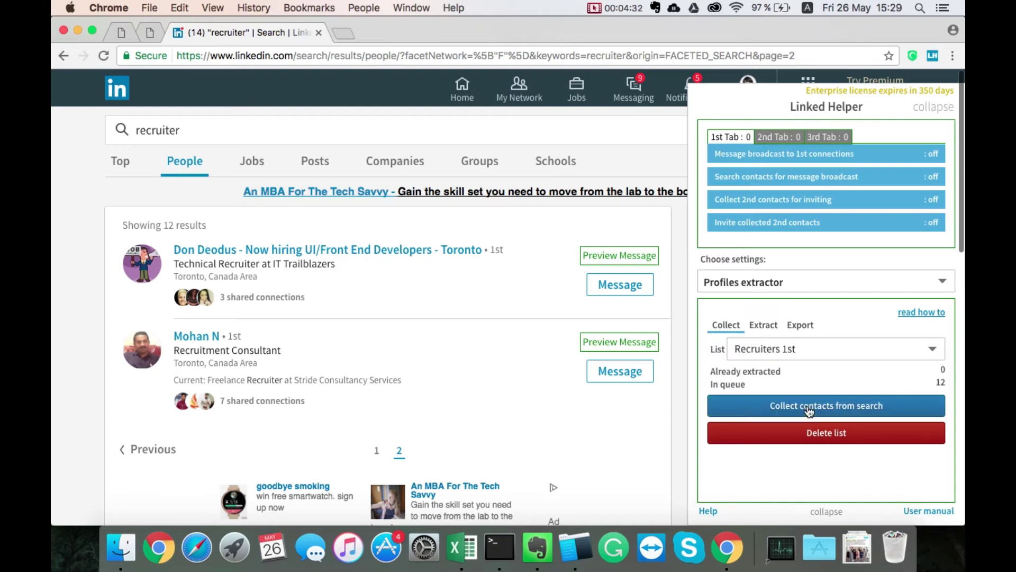
{"action": "left_click", "coordinate": [770, 325]}
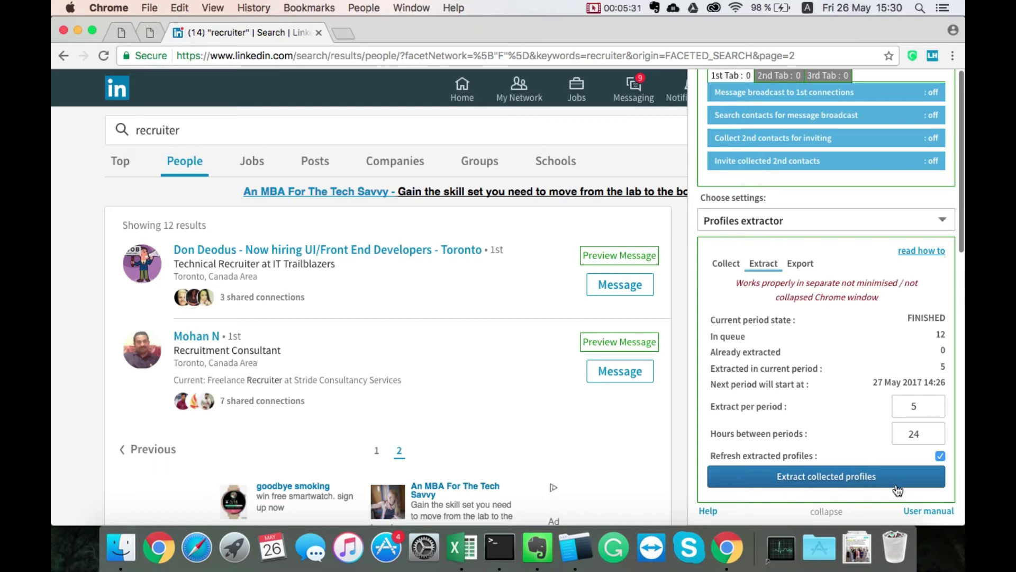
Start extracting the 12 collected recruiter profiles.
{"action": "left_click", "coordinate": [866, 479]}
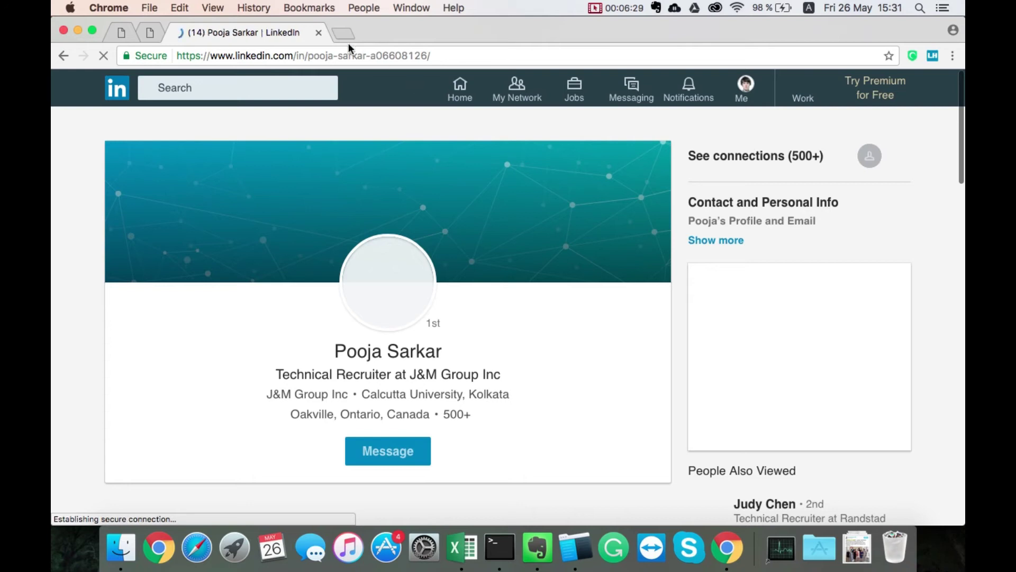
Open a new blank Chrome tab beside the LinkedIn profile tab.
{"action": "left_click", "coordinate": [350, 35]}
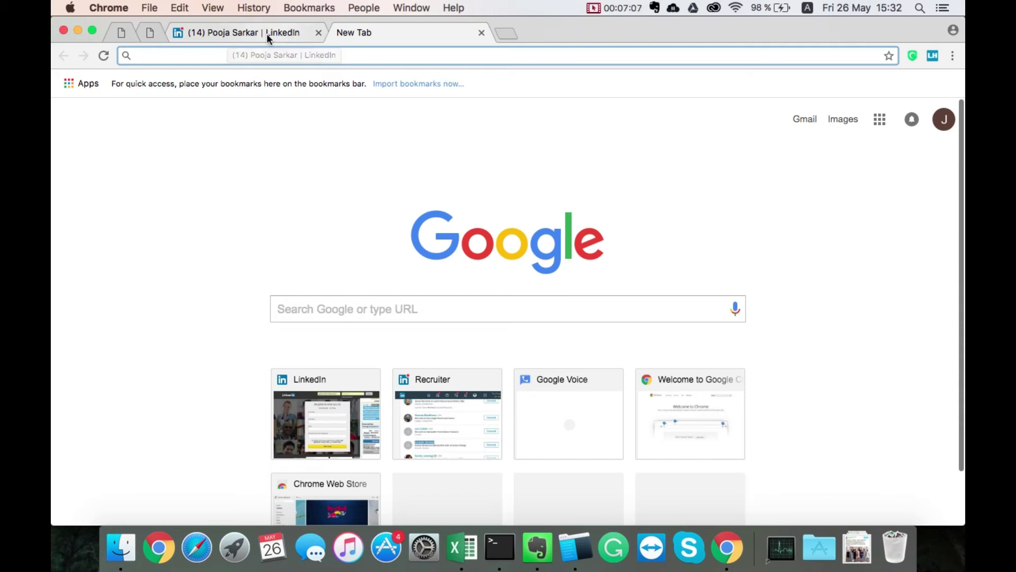
Detach the LinkedIn profile tab into its own window and bring it to the front.
{"action": "mouse_move", "coordinate": [267, 33]}
{"action": "left_mouse_down"}
{"action": "mouse_move", "coordinate": [280, 109]}
{"action": "mouse_move", "coordinate": [280, 68]}
{"action": "left_mouse_up"}
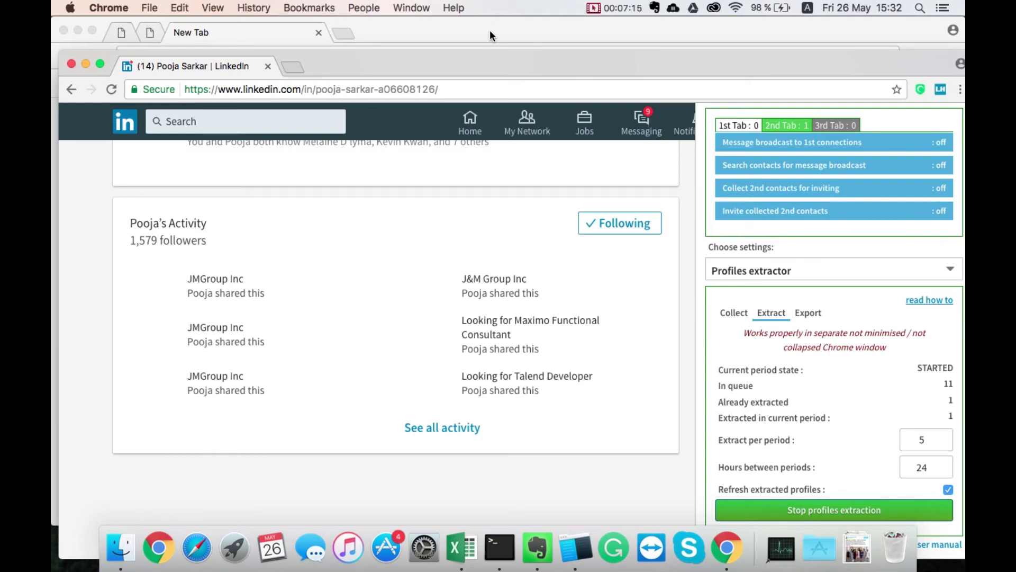
{"action": "left_click", "coordinate": [490, 30]}
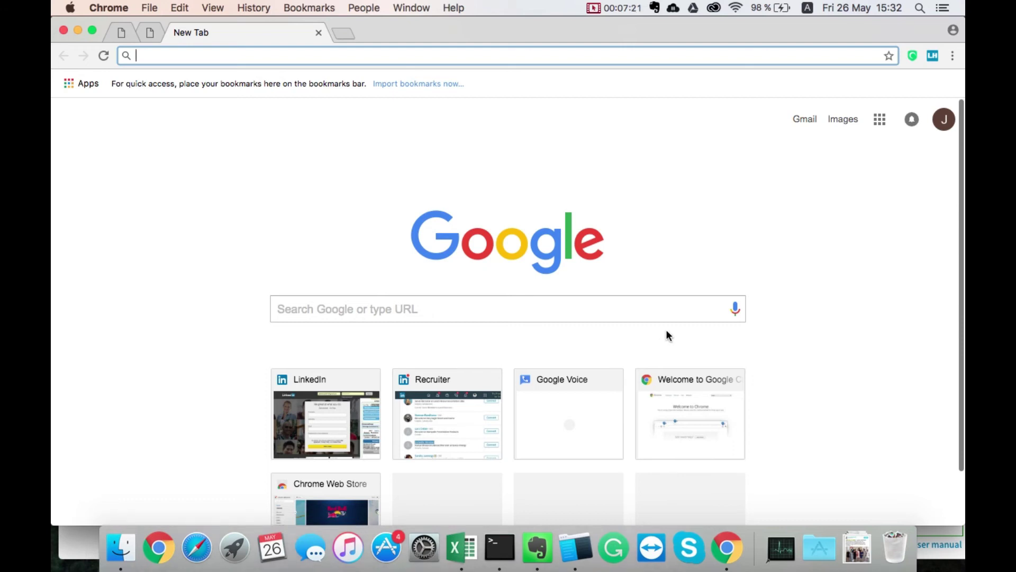
{"action": "right_click", "coordinate": [723, 536]}
{"action": "left_click", "coordinate": [754, 341]}
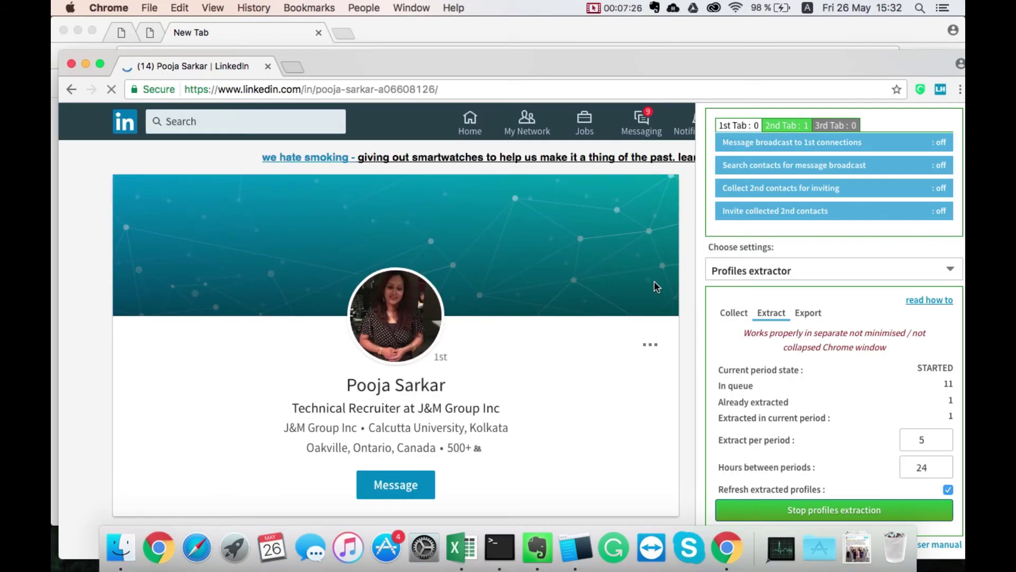
Raise the LinkedIn window while extraction runs until 5 profiles are extracted.
{"action": "left_click_drag", "start_coordinate": [639, 56], "coordinate": [633, 18]}
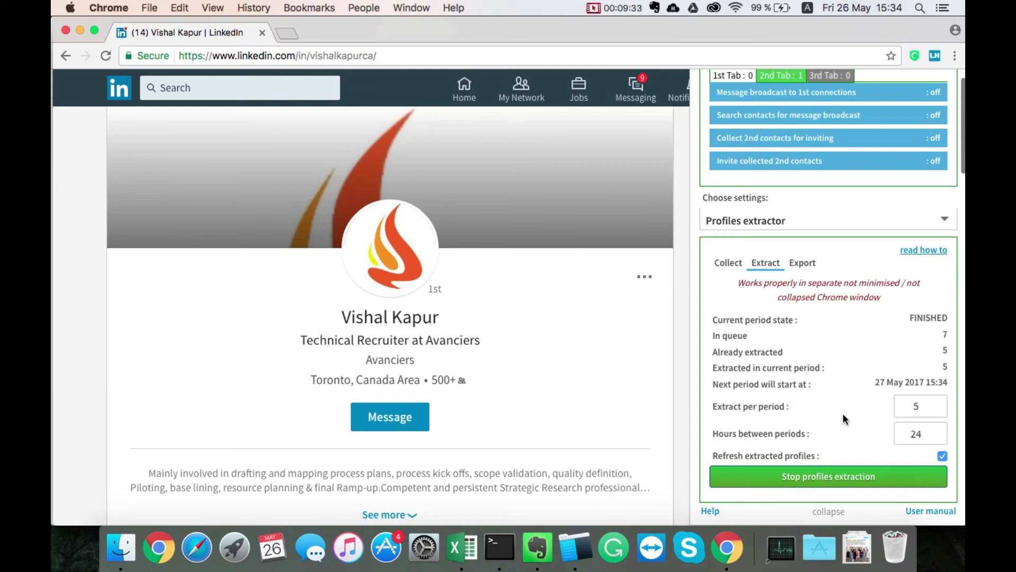
Export the 5 extracted profiles to contacts (2).csv using the '; - Microsoft Excel' delimiter.
{"action": "left_click", "coordinate": [804, 265]}
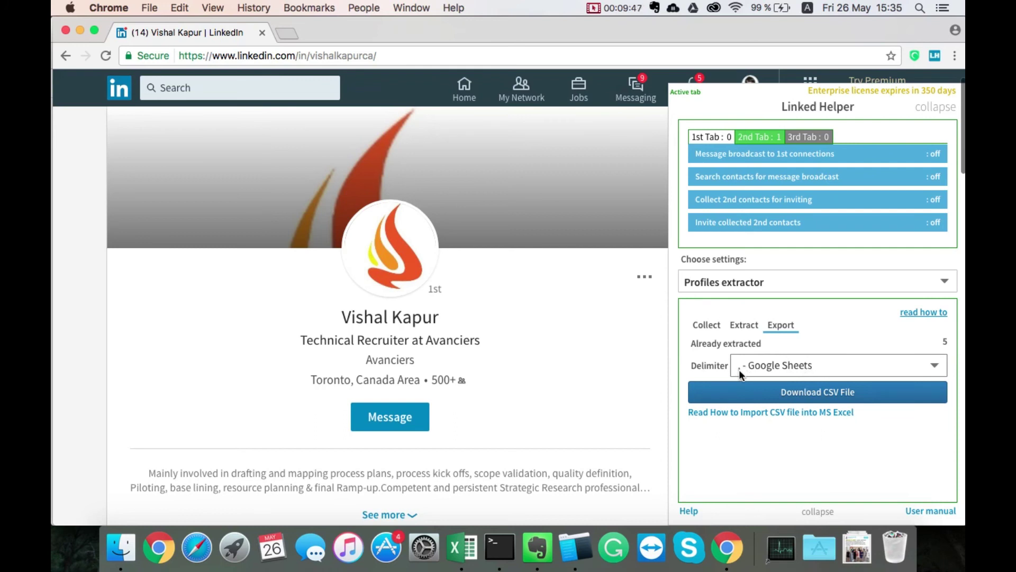
{"action": "left_click", "coordinate": [770, 372]}
{"action": "left_click", "coordinate": [790, 379]}
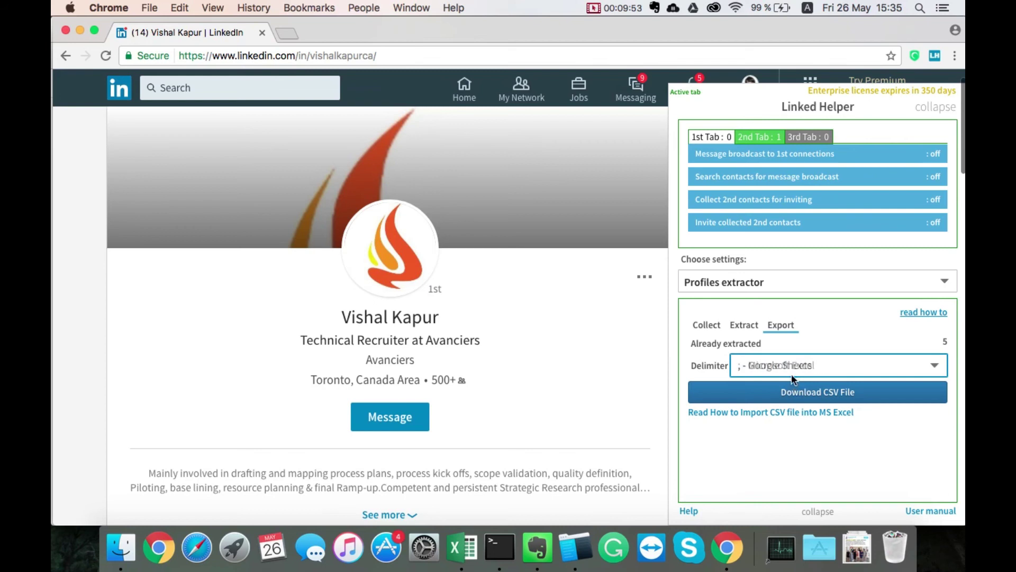
{"action": "left_click", "coordinate": [885, 401]}
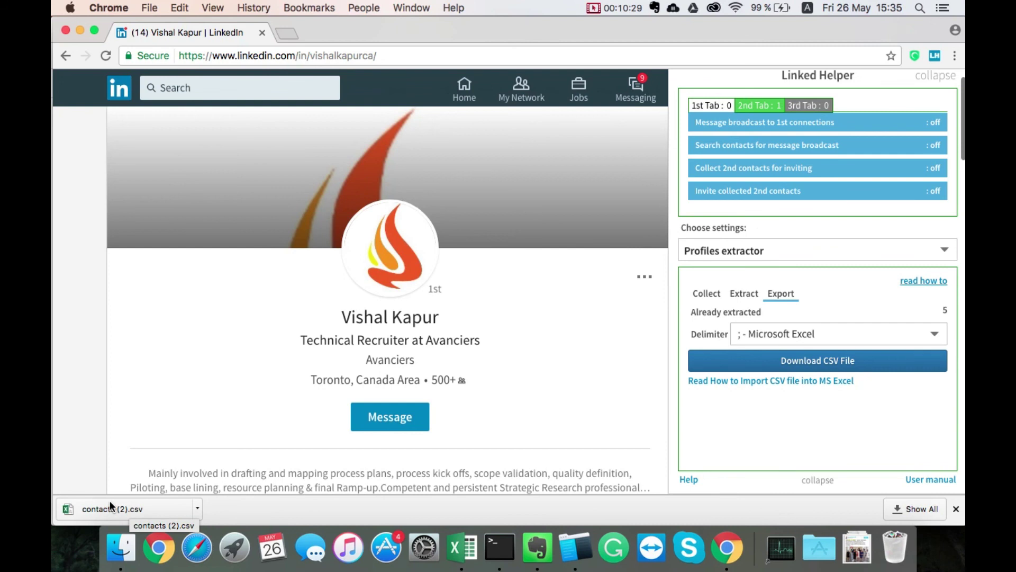
In a new blank Excel workbook, load contacts (2).csv into the Text Import Wizard via Data > From Text.
{"action": "left_click", "coordinate": [466, 534]}
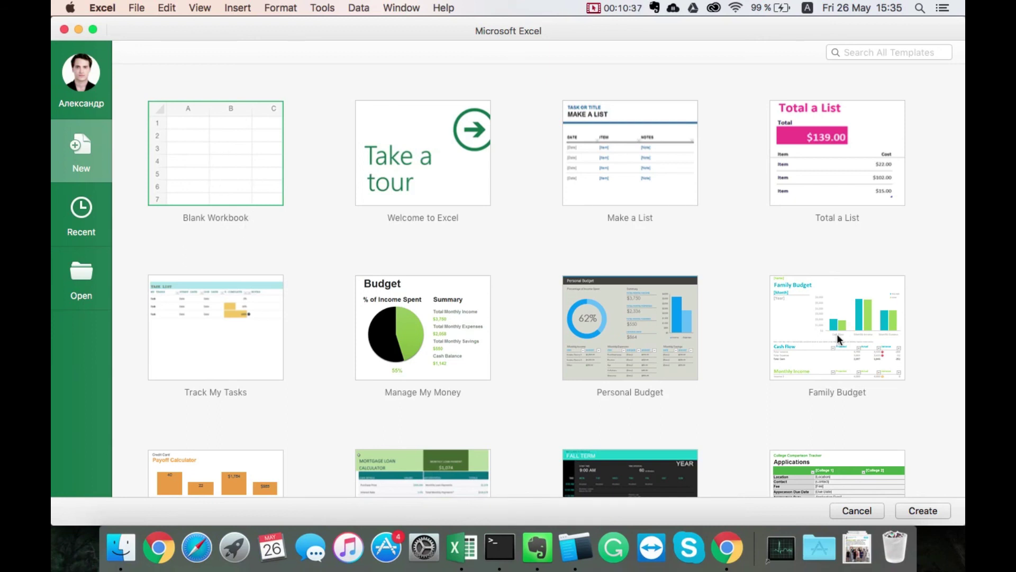
{"action": "left_click", "coordinate": [941, 514]}
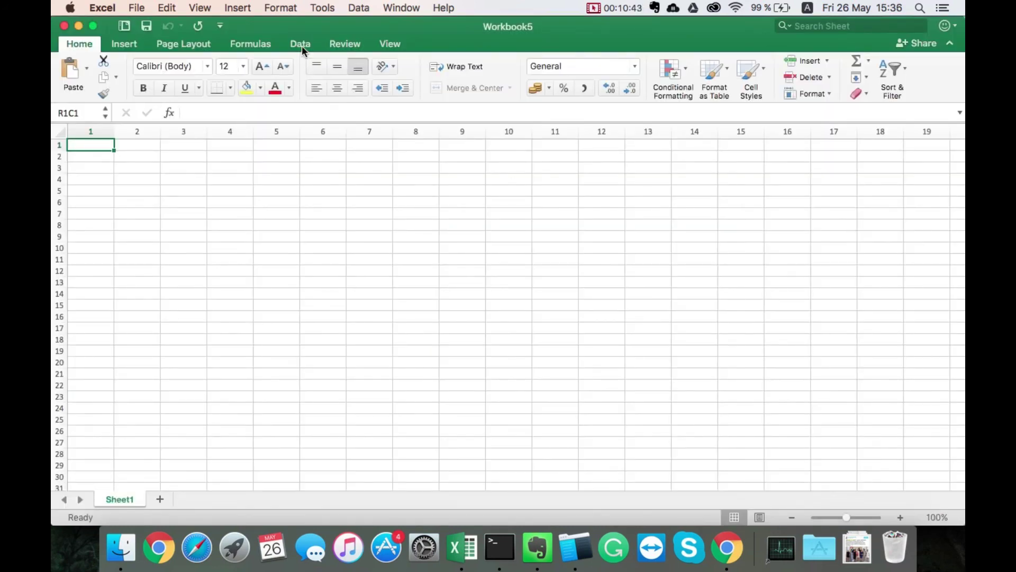
{"action": "left_click", "coordinate": [302, 46]}
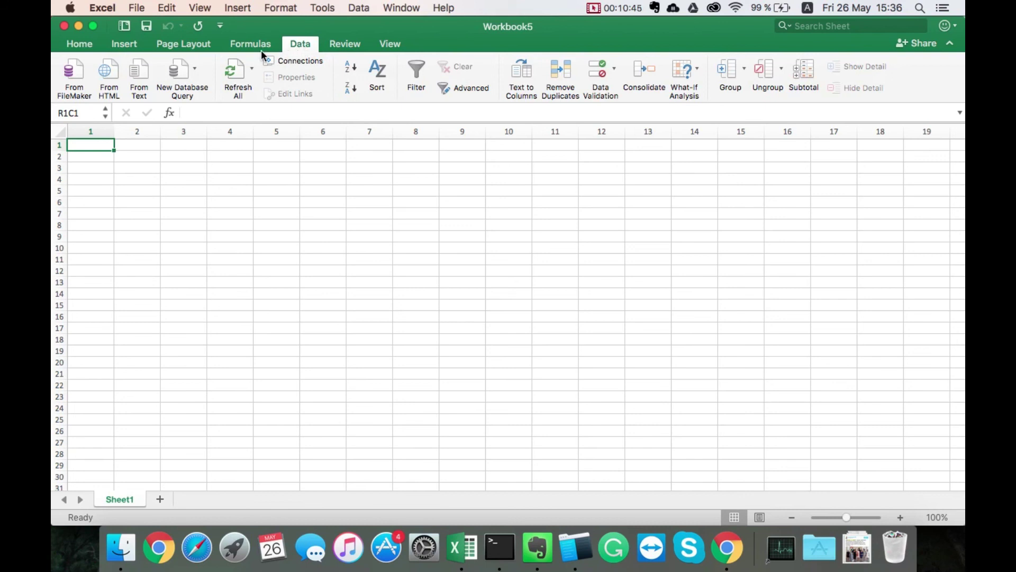
{"action": "left_click", "coordinate": [140, 72]}
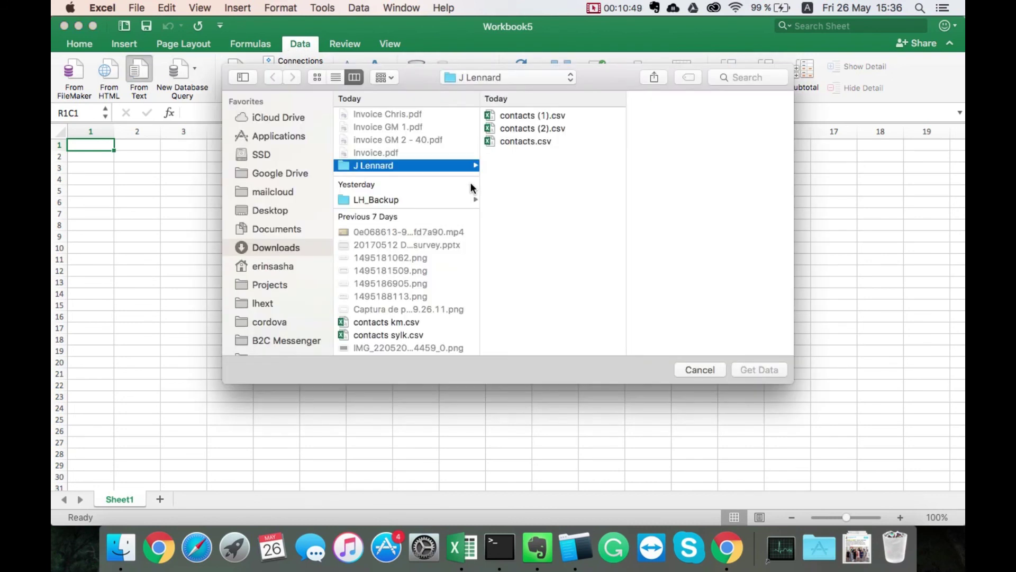
{"action": "left_click", "coordinate": [556, 129]}
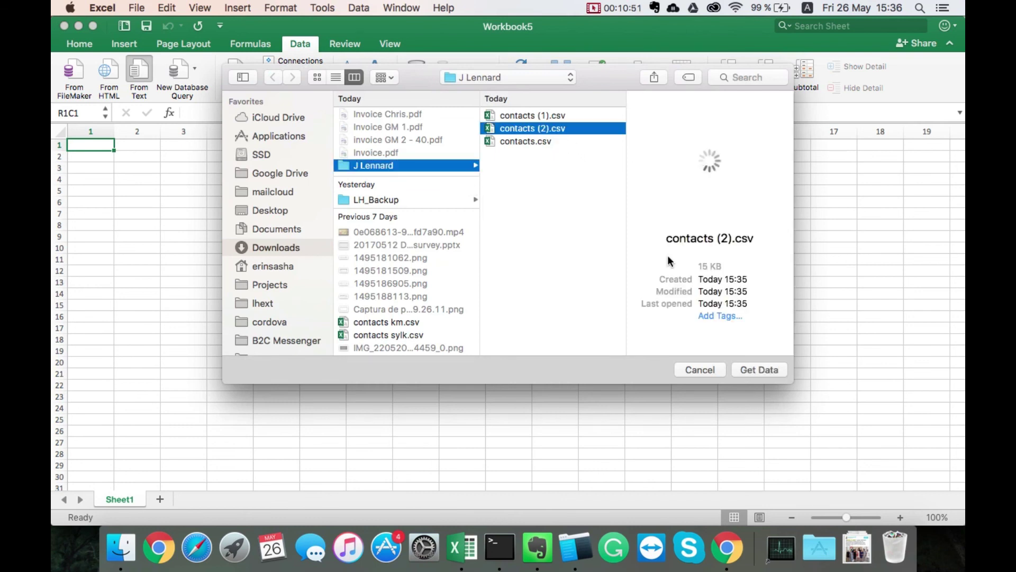
{"action": "left_click", "coordinate": [775, 372]}
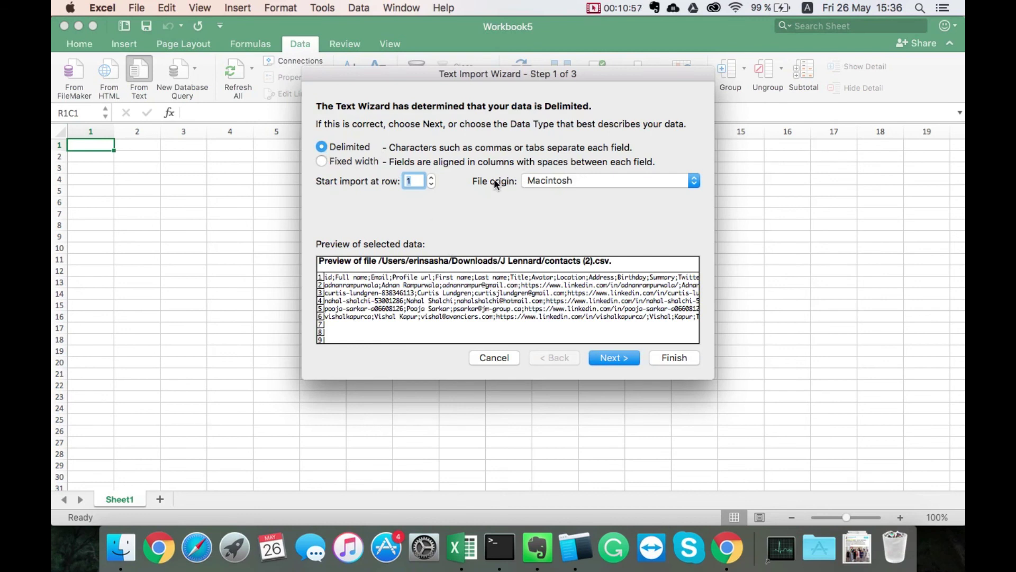
Import contacts (2).csv into the sheet as Unicode (UTF-8) text split on semicolons.
{"action": "left_click", "coordinate": [579, 180]}
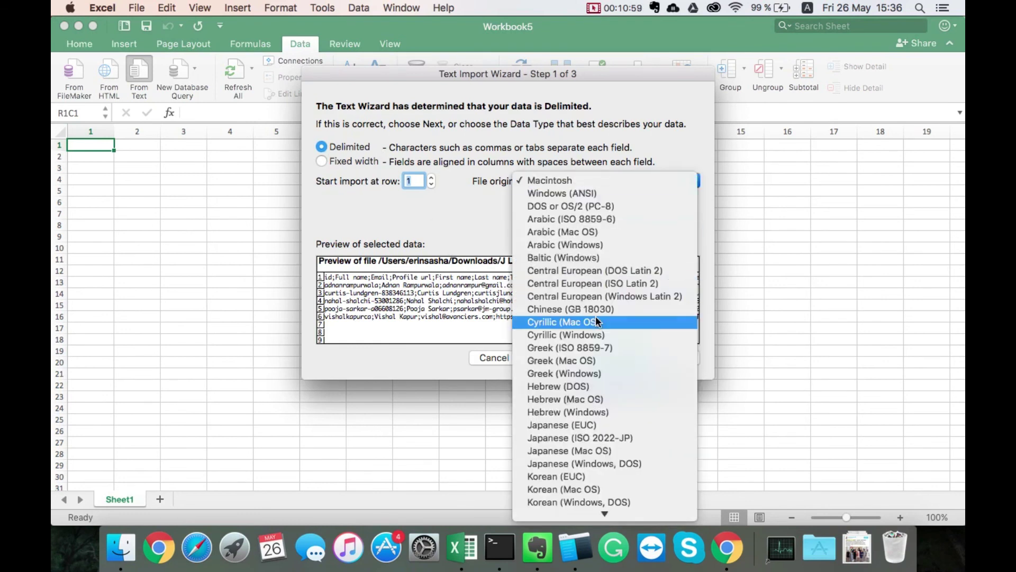
{"action": "scroll", "coordinate": [596, 318], "scroll_direction": "down", "scroll_amount": 5}
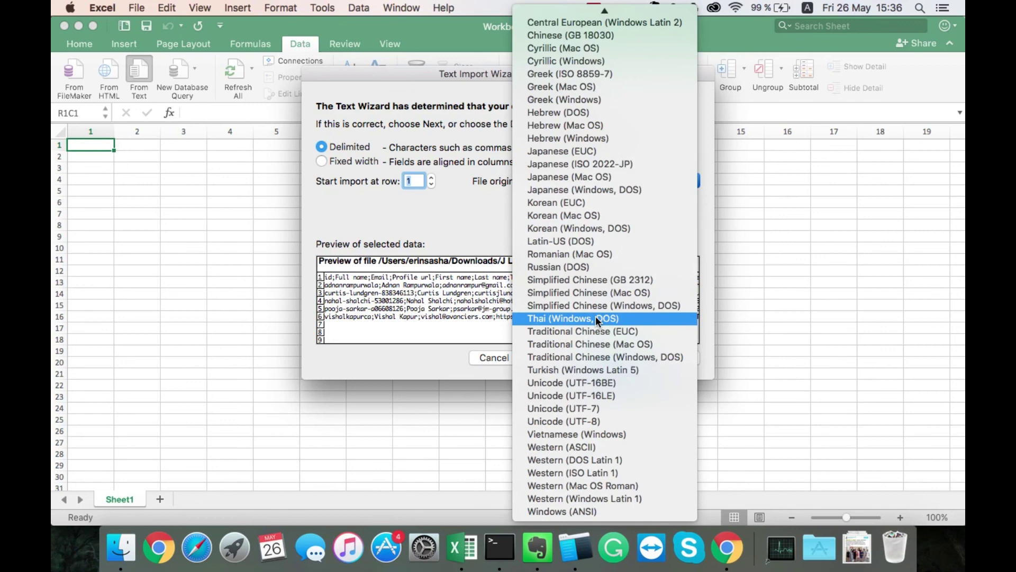
{"action": "left_click", "coordinate": [590, 419]}
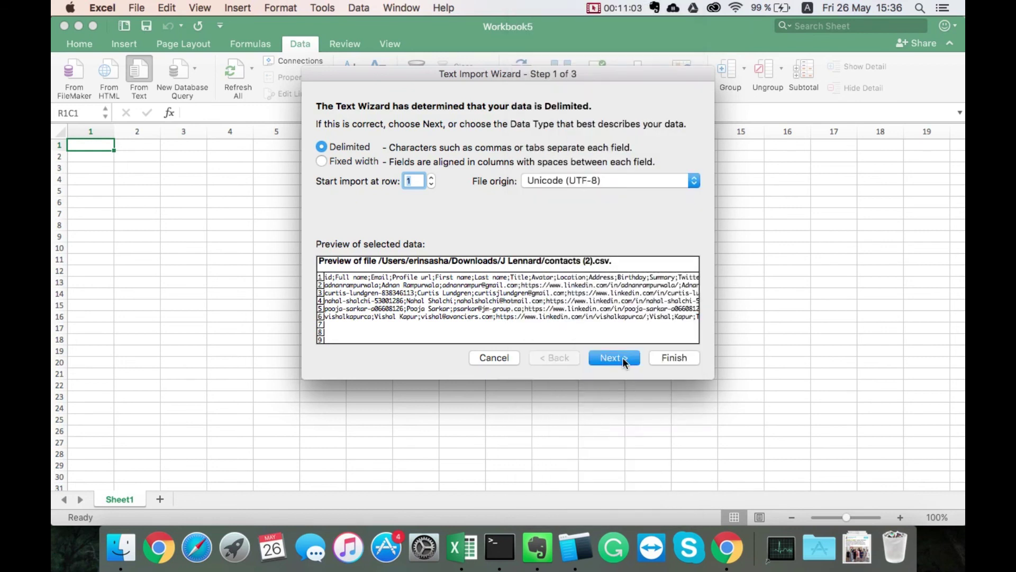
{"action": "left_click", "coordinate": [623, 357]}
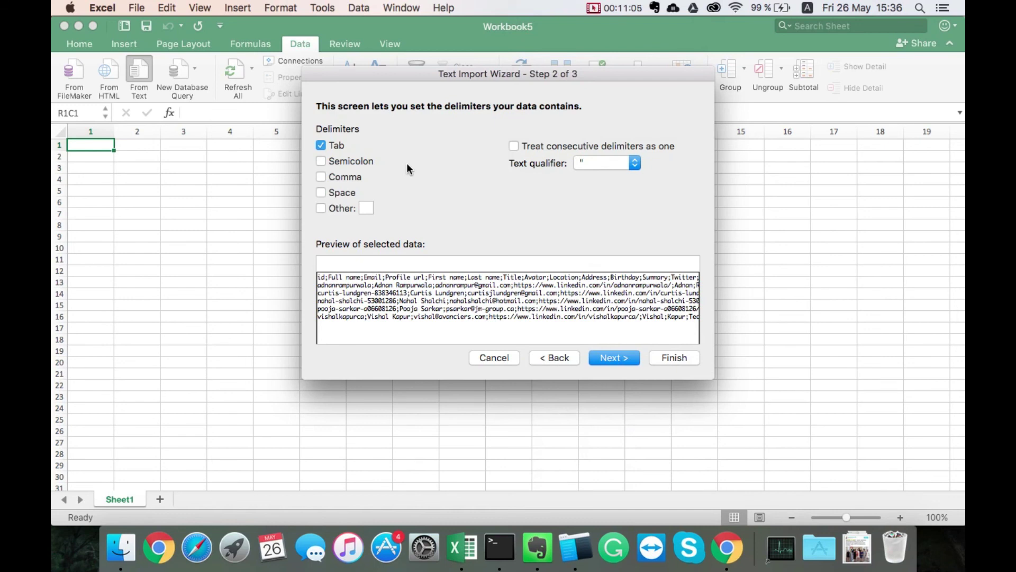
{"action": "left_click", "coordinate": [328, 160]}
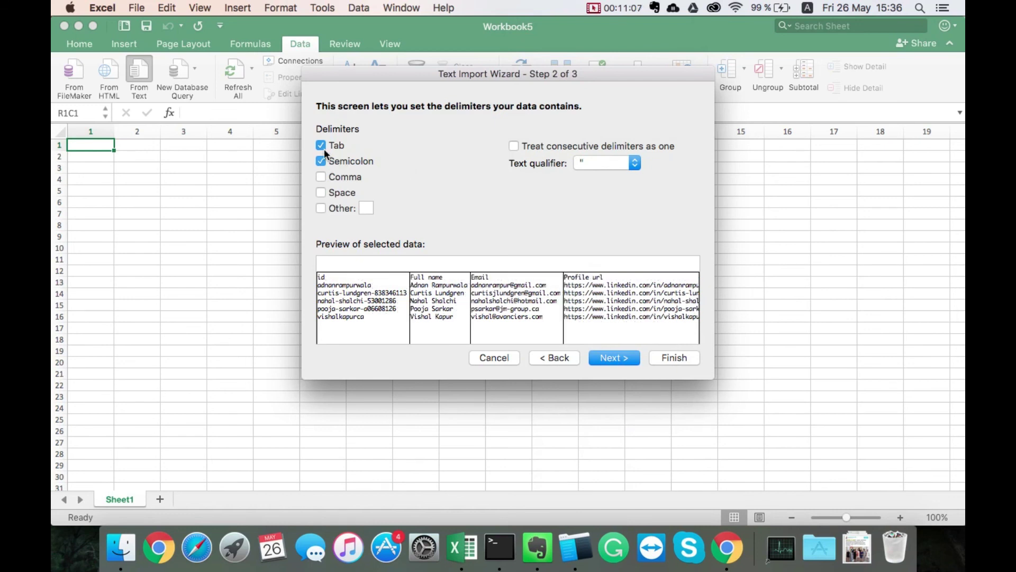
{"action": "left_click", "coordinate": [686, 358]}
{"action": "left_click", "coordinate": [626, 223]}
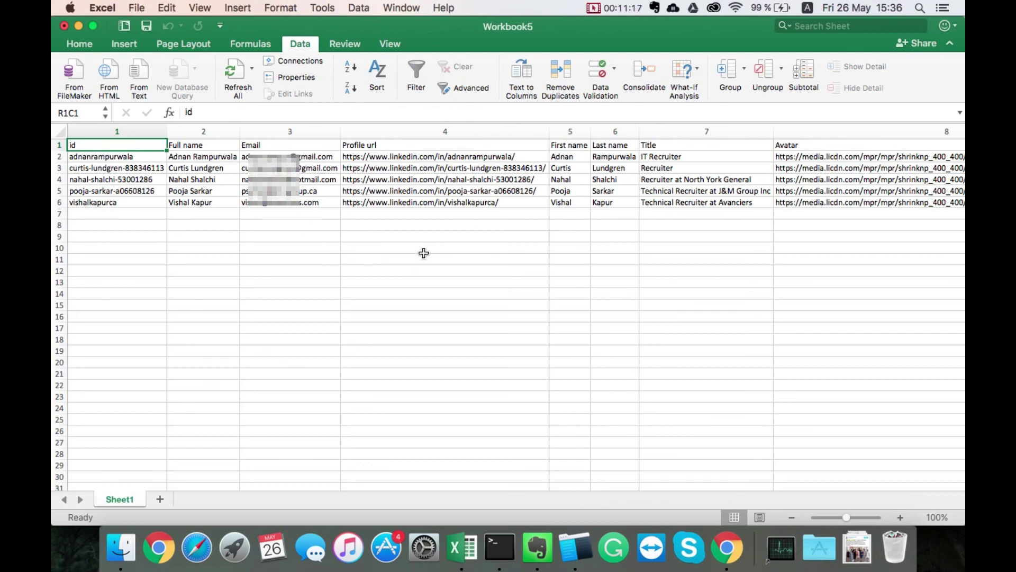
{"action": "scroll", "coordinate": [424, 253], "scroll_direction": "right", "scroll_amount": 5}
{"action": "scroll", "coordinate": [424, 253], "scroll_direction": "right", "scroll_amount": 5}
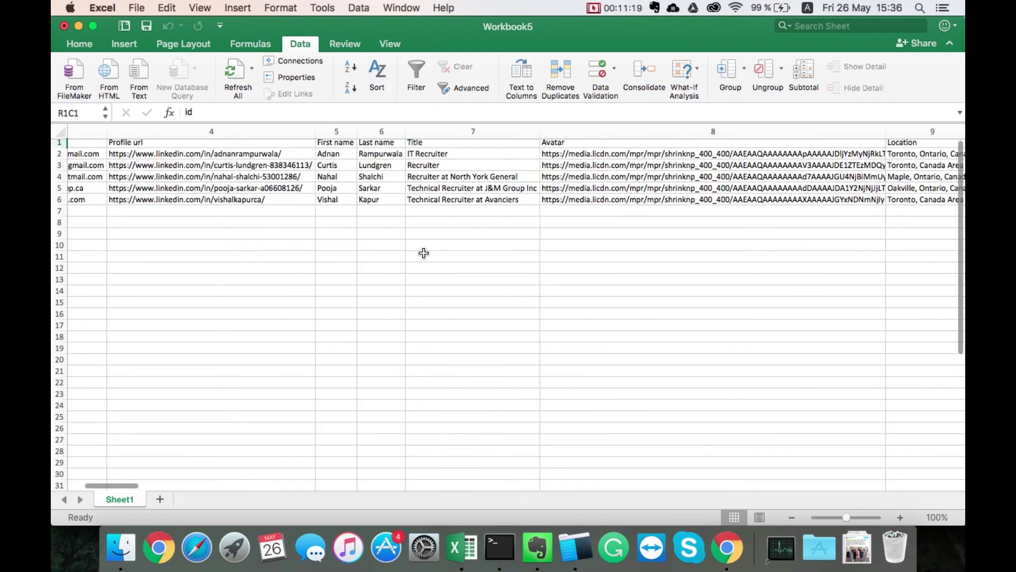
{"action": "scroll", "coordinate": [424, 253], "scroll_direction": "right", "scroll_amount": 2}
{"action": "scroll", "coordinate": [423, 253], "scroll_direction": "right", "scroll_amount": 2}
{"action": "scroll", "coordinate": [423, 253], "scroll_direction": "right", "scroll_amount": 5}
{"action": "scroll", "coordinate": [423, 253], "scroll_direction": "right", "scroll_amount": 5}
{"action": "scroll", "coordinate": [424, 253], "scroll_direction": "right", "scroll_amount": 3}
{"action": "scroll", "coordinate": [422, 252], "scroll_direction": "right", "scroll_amount": 2}
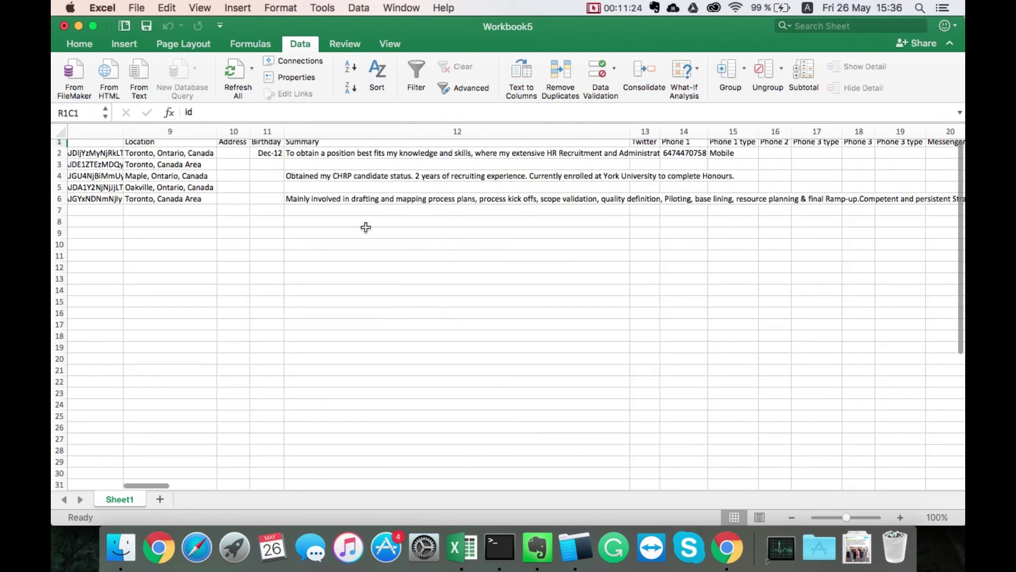
{"action": "left_click", "coordinate": [275, 153]}
{"action": "left_click", "coordinate": [374, 166]}
{"action": "scroll", "coordinate": [495, 225], "scroll_direction": "right", "scroll_amount": 8}
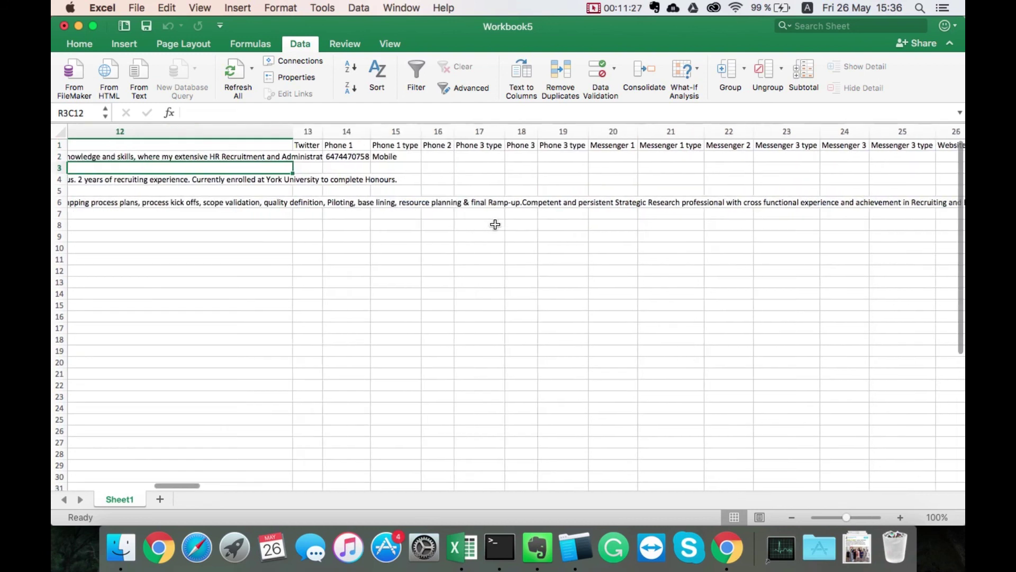
{"action": "scroll", "coordinate": [495, 225], "scroll_direction": "right", "scroll_amount": 3}
{"action": "scroll", "coordinate": [495, 225], "scroll_direction": "right", "scroll_amount": 2}
{"action": "scroll", "coordinate": [495, 225], "scroll_direction": "right", "scroll_amount": 2}
{"action": "scroll", "coordinate": [495, 224], "scroll_direction": "right", "scroll_amount": 4}
{"action": "scroll", "coordinate": [495, 224], "scroll_direction": "right", "scroll_amount": 3}
{"action": "scroll", "coordinate": [495, 224], "scroll_direction": "right", "scroll_amount": 1}
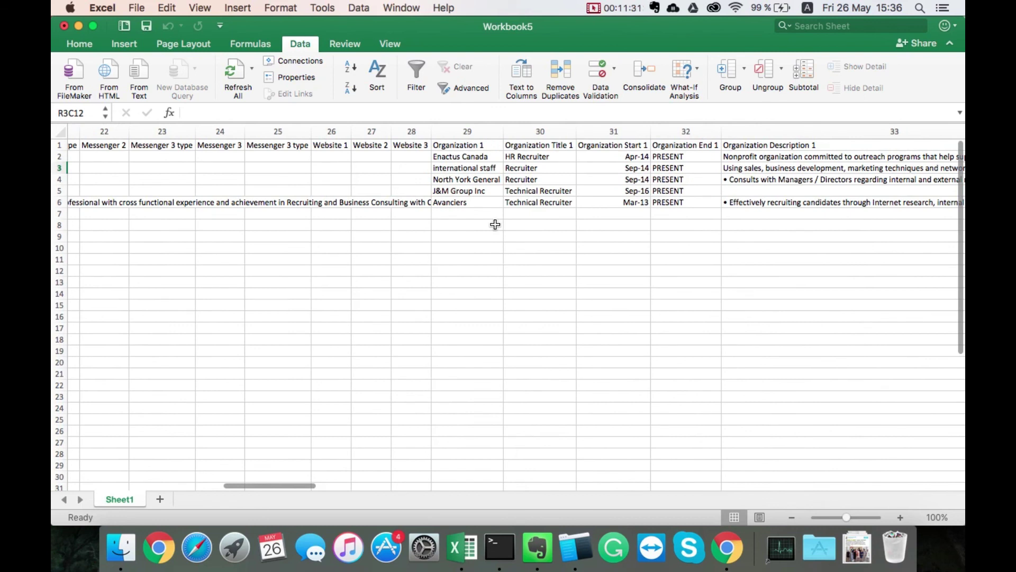
{"action": "scroll", "coordinate": [495, 224], "scroll_direction": "right", "scroll_amount": 6}
{"action": "scroll", "coordinate": [495, 225], "scroll_direction": "right", "scroll_amount": 1}
{"action": "scroll", "coordinate": [588, 220], "scroll_direction": "right", "scroll_amount": 2}
{"action": "scroll", "coordinate": [588, 220], "scroll_direction": "right", "scroll_amount": 4}
{"action": "scroll", "coordinate": [588, 220], "scroll_direction": "right", "scroll_amount": 7}
{"action": "scroll", "coordinate": [588, 220], "scroll_direction": "right", "scroll_amount": 6}
{"action": "scroll", "coordinate": [588, 220], "scroll_direction": "right", "scroll_amount": 3}
{"action": "scroll", "coordinate": [588, 220], "scroll_direction": "right", "scroll_amount": 10}
{"action": "scroll", "coordinate": [588, 220], "scroll_direction": "right", "scroll_amount": 5}
{"action": "scroll", "coordinate": [589, 220], "scroll_direction": "right", "scroll_amount": 15}
{"action": "scroll", "coordinate": [588, 220], "scroll_direction": "right", "scroll_amount": 2}
{"action": "scroll", "coordinate": [588, 220], "scroll_direction": "left", "scroll_amount": 1}
{"action": "scroll", "coordinate": [588, 220], "scroll_direction": "left", "scroll_amount": 6}
{"action": "scroll", "coordinate": [589, 220], "scroll_direction": "right", "scroll_amount": 2}
{"action": "scroll", "coordinate": [589, 221], "scroll_direction": "right", "scroll_amount": 7}
{"action": "scroll", "coordinate": [588, 220], "scroll_direction": "right", "scroll_amount": 4}
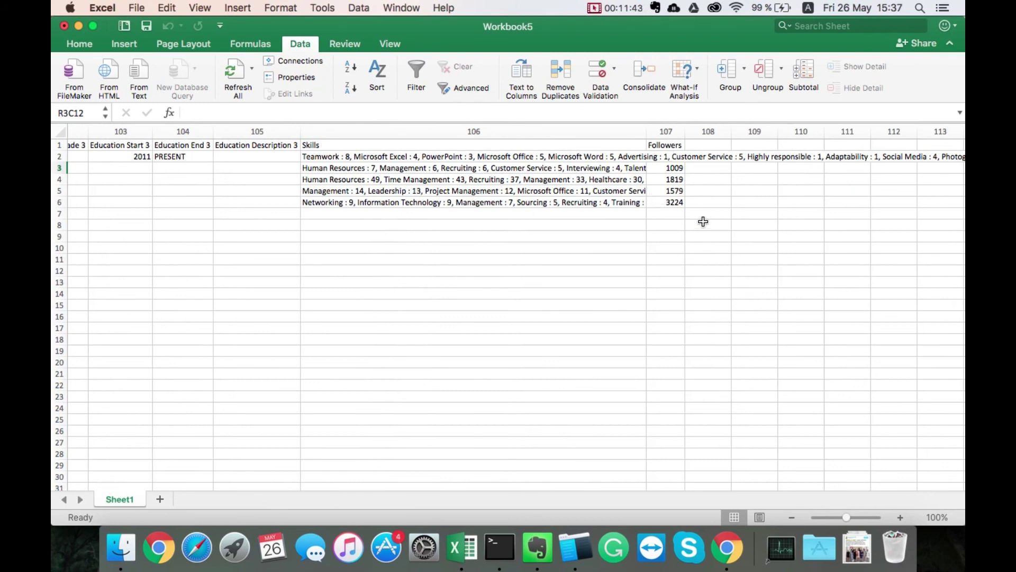
{"action": "scroll", "coordinate": [703, 221], "scroll_direction": "left", "scroll_amount": 8}
{"action": "scroll", "coordinate": [703, 221], "scroll_direction": "left", "scroll_amount": 6}
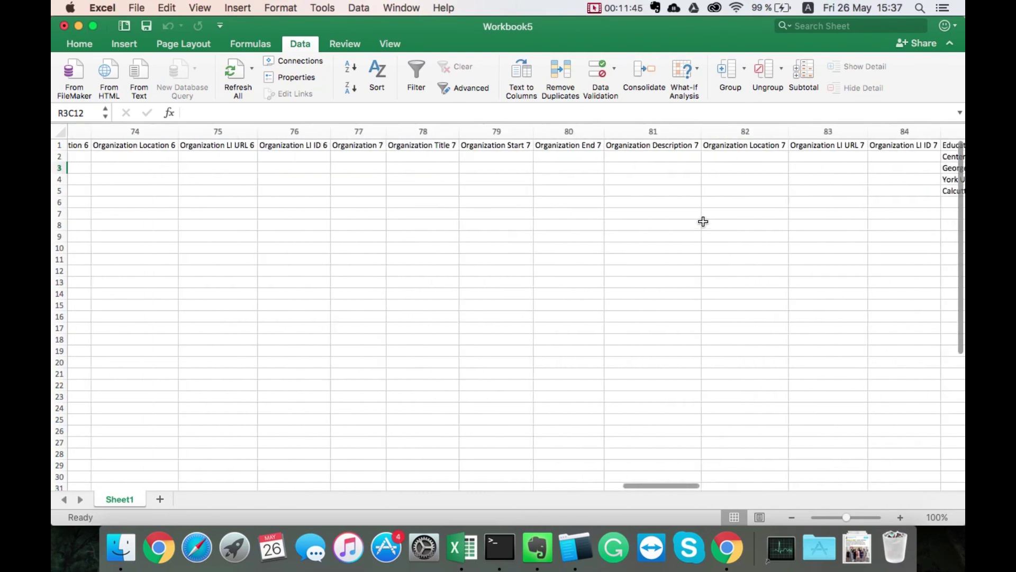
{"action": "scroll", "coordinate": [703, 221], "scroll_direction": "left", "scroll_amount": 1}
{"action": "scroll", "coordinate": [703, 221], "scroll_direction": "left", "scroll_amount": 10}
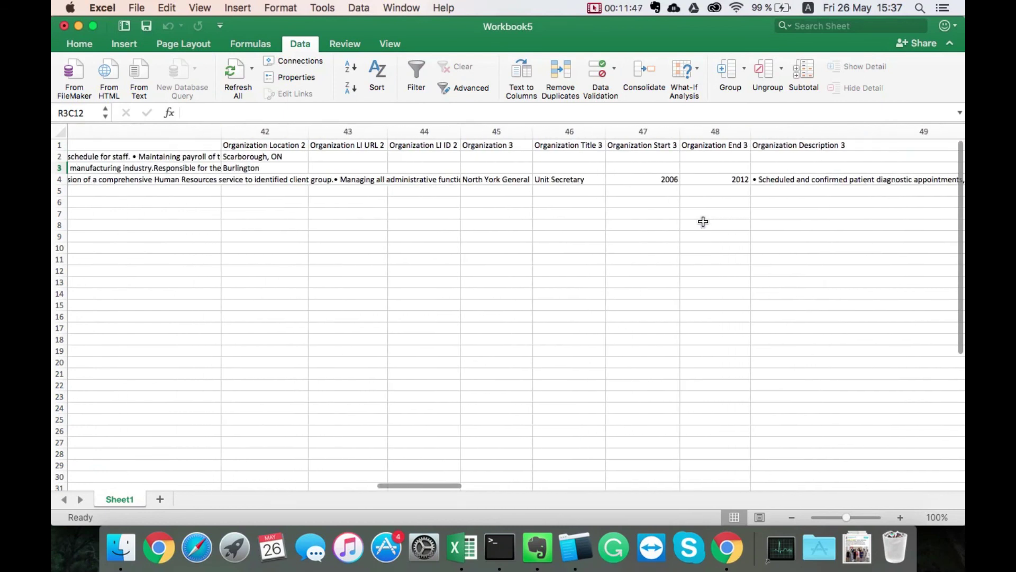
{"action": "scroll", "coordinate": [703, 221], "scroll_direction": "left", "scroll_amount": 1}
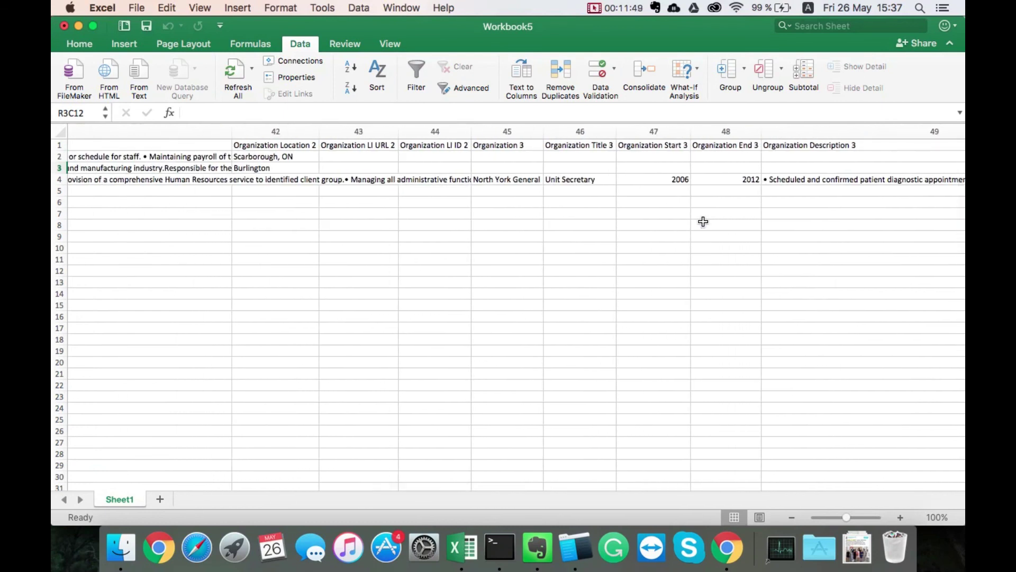